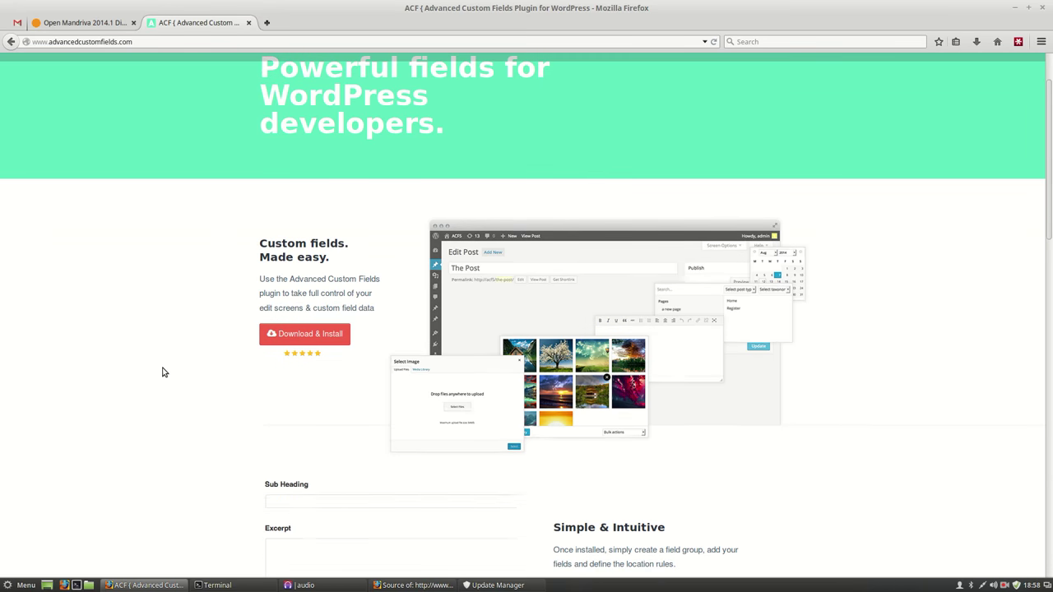
Look through the feature sections on the Advanced Custom Fields home page
scroll(162, 373, "down", 8)
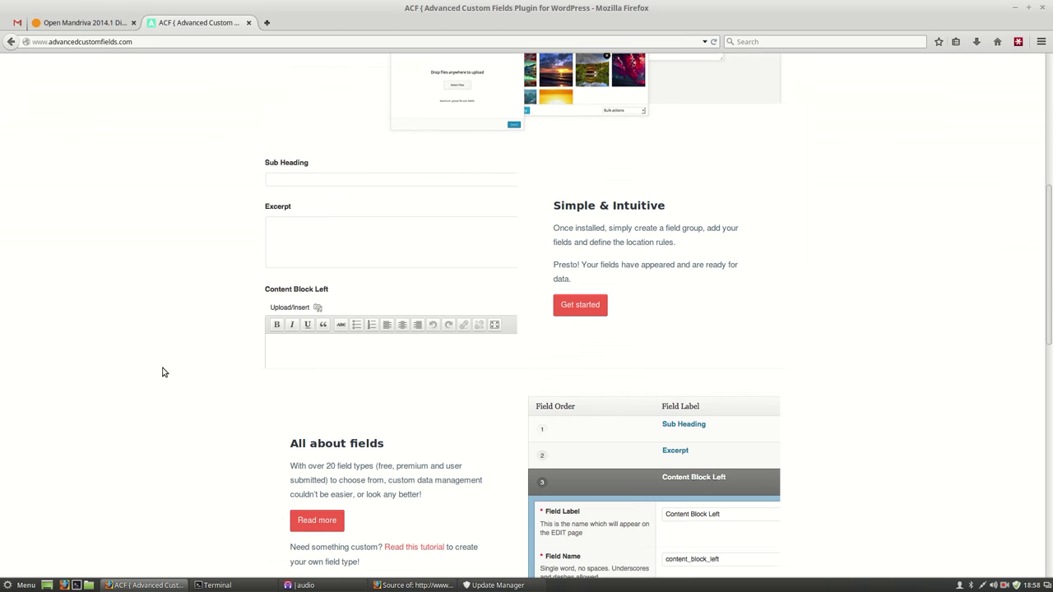
scroll(162, 373, "down", 5)
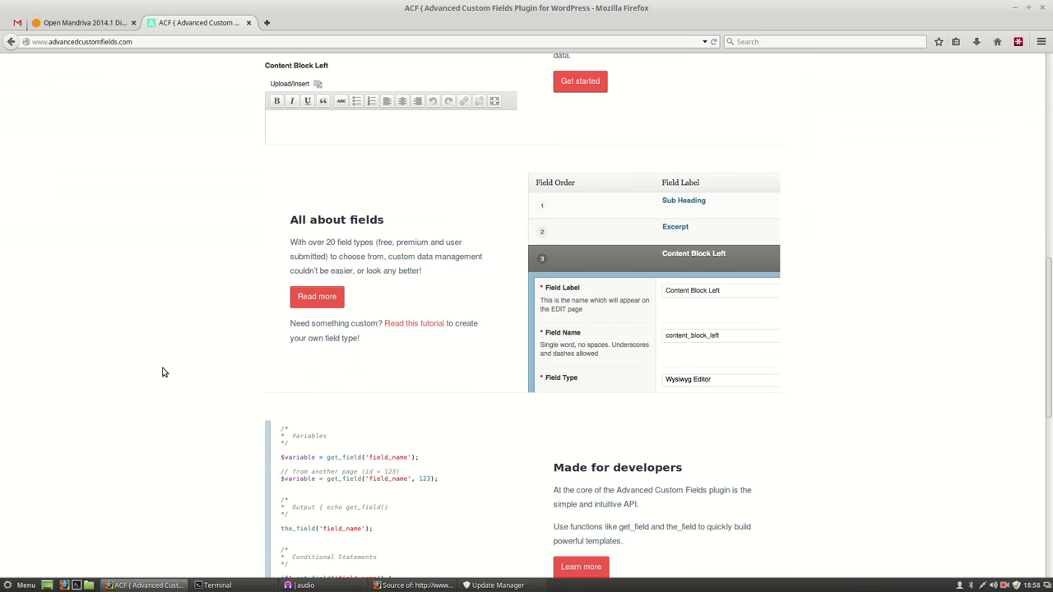
scroll(162, 373, "down", 4)
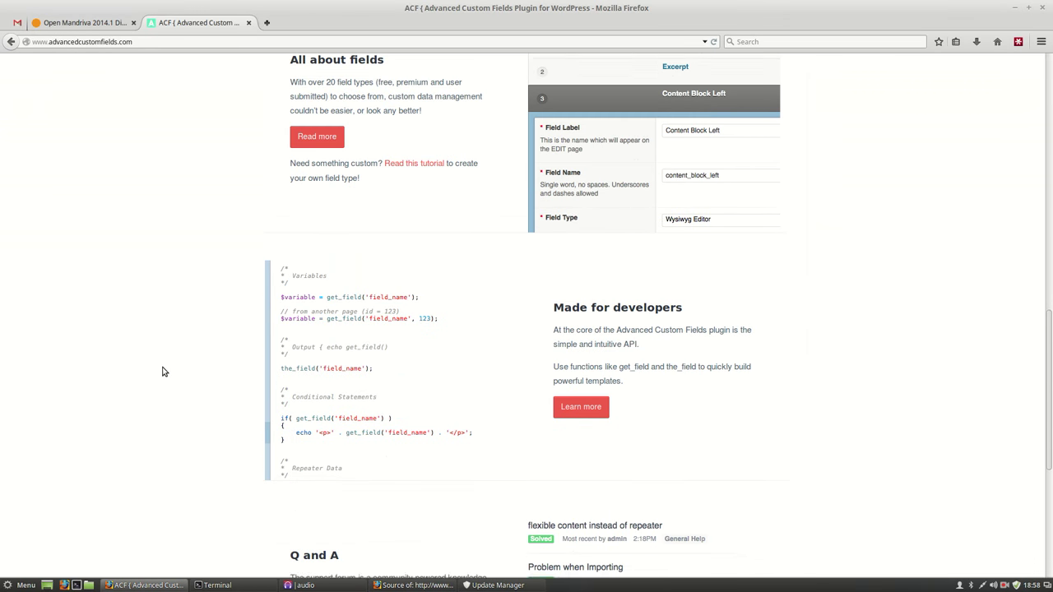
scroll(162, 372, "down", 2)
scroll(162, 372, "down", 3)
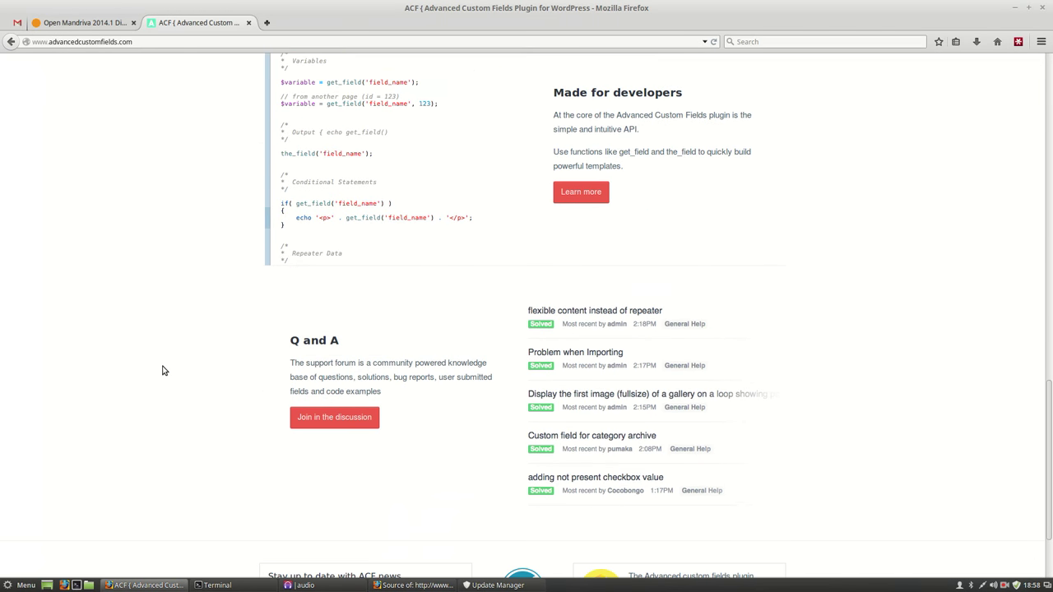
scroll(162, 370, "up", 4)
scroll(162, 370, "down", 3)
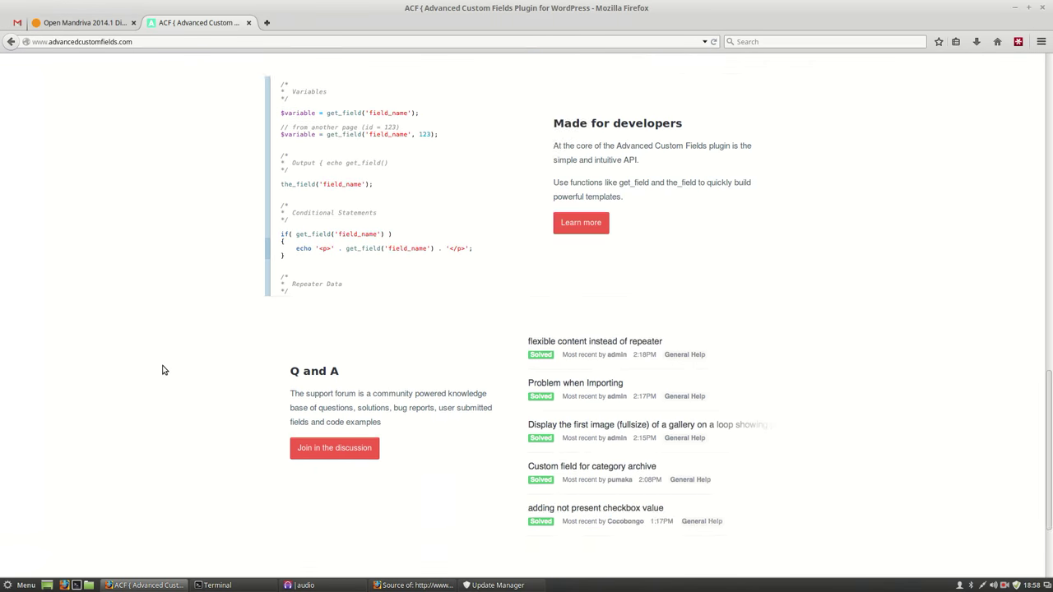
scroll(162, 370, "up", 2)
scroll(163, 370, "up", 8)
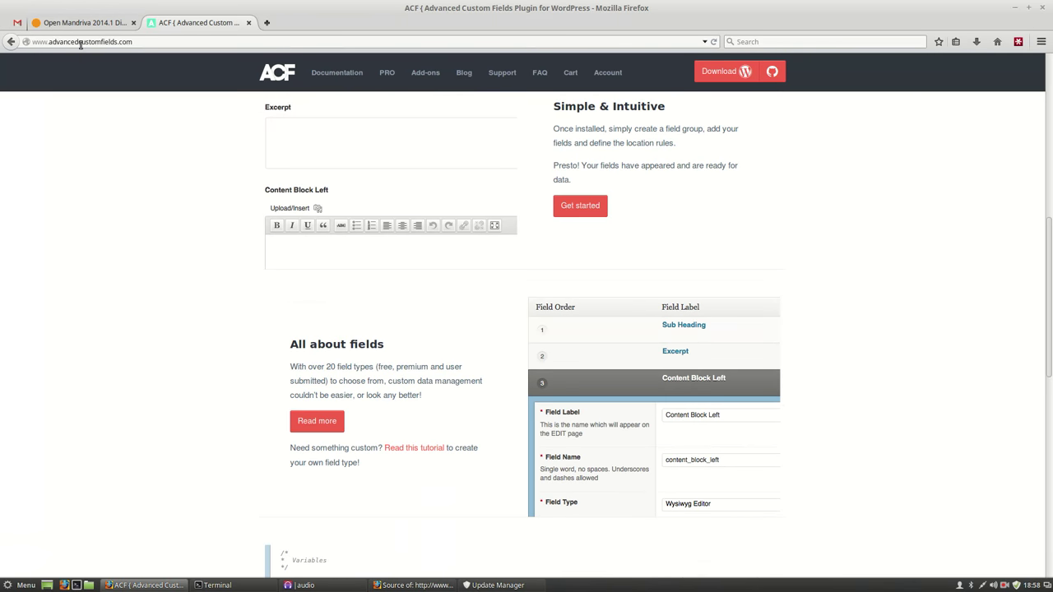
Open the Open Mandriva 2014.1 Distribution Review post for editing, checking its published page on the way
left_click(87, 23)
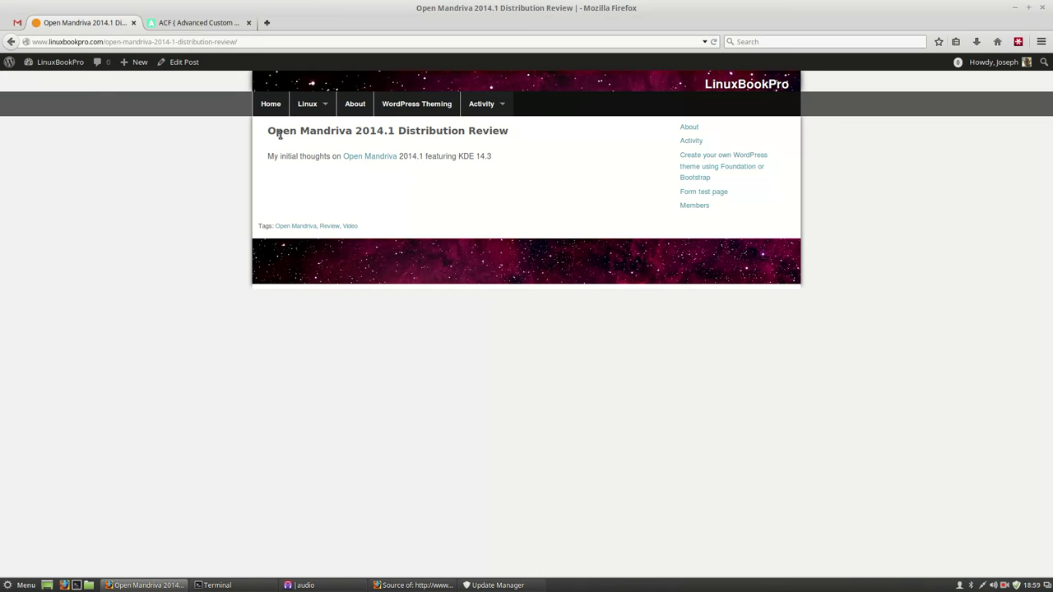
left_click(186, 63)
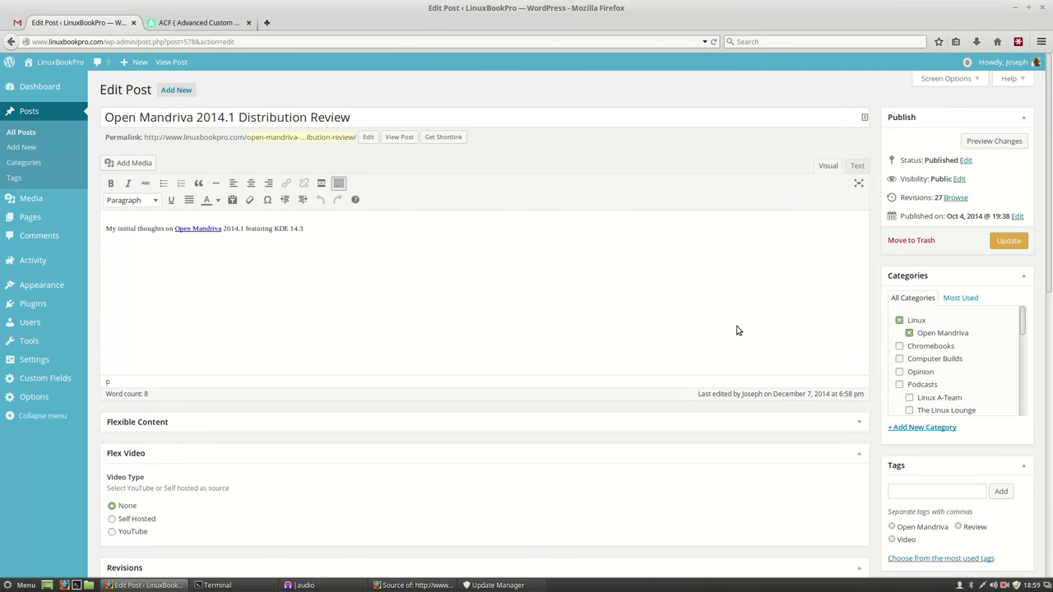
left_click(182, 64)
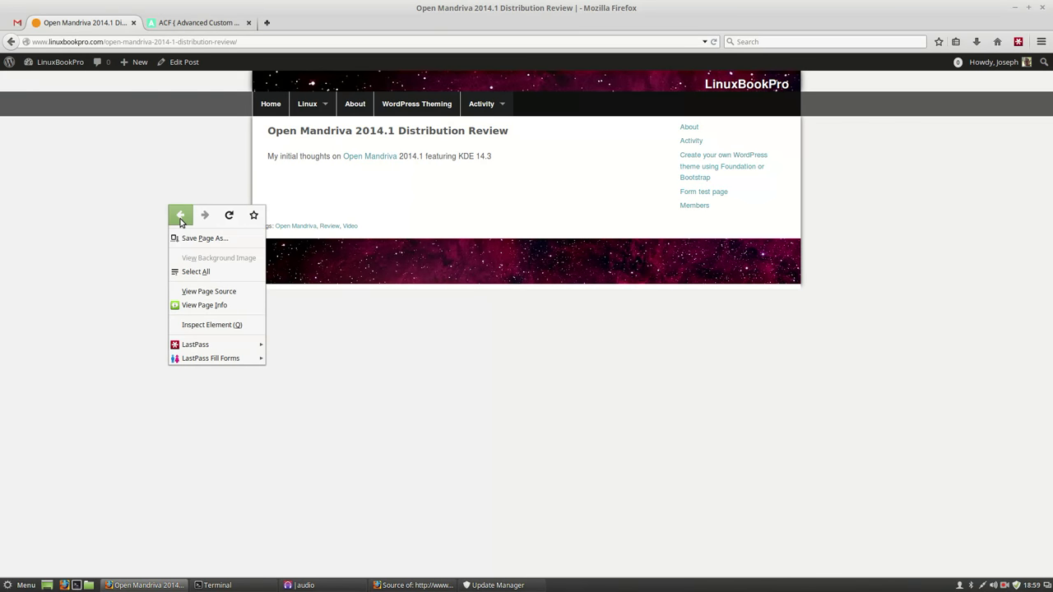
left_click(180, 218)
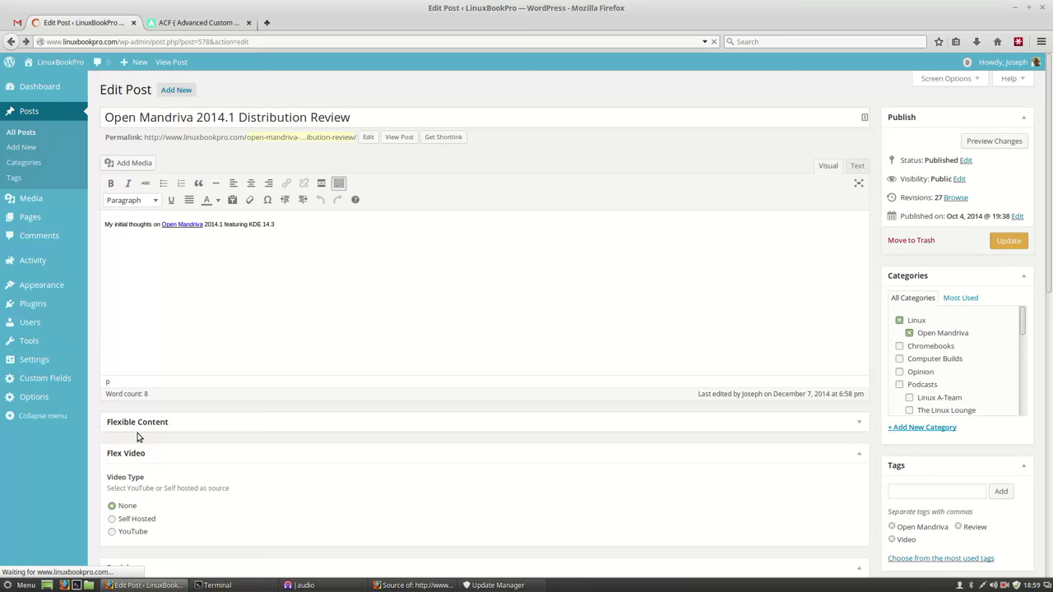
Update the post with its Flex Video type set to Self Hosted and play the video on the published page
left_click(130, 520)
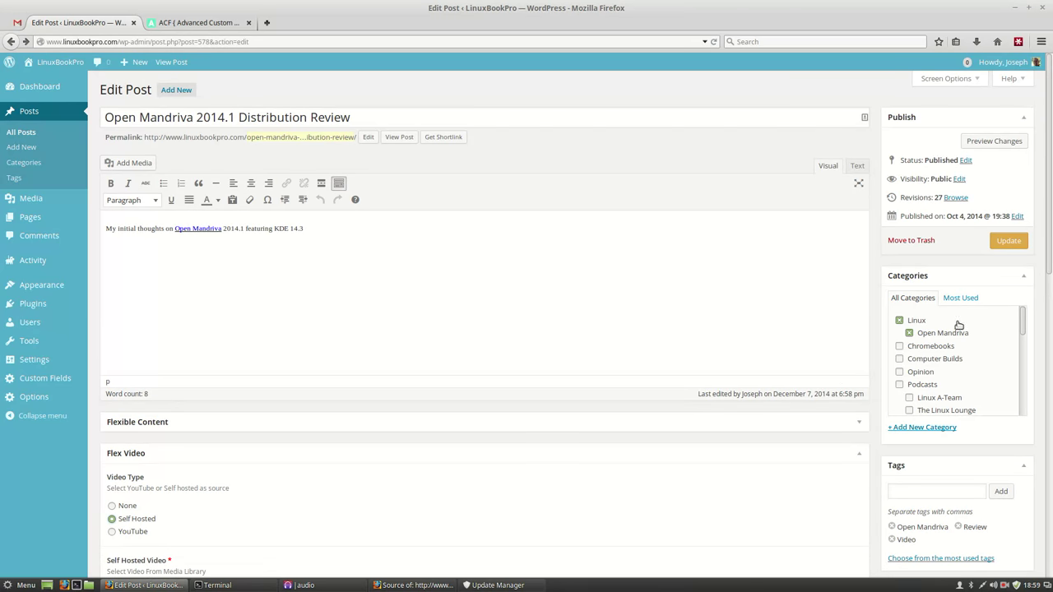
left_click(1010, 243)
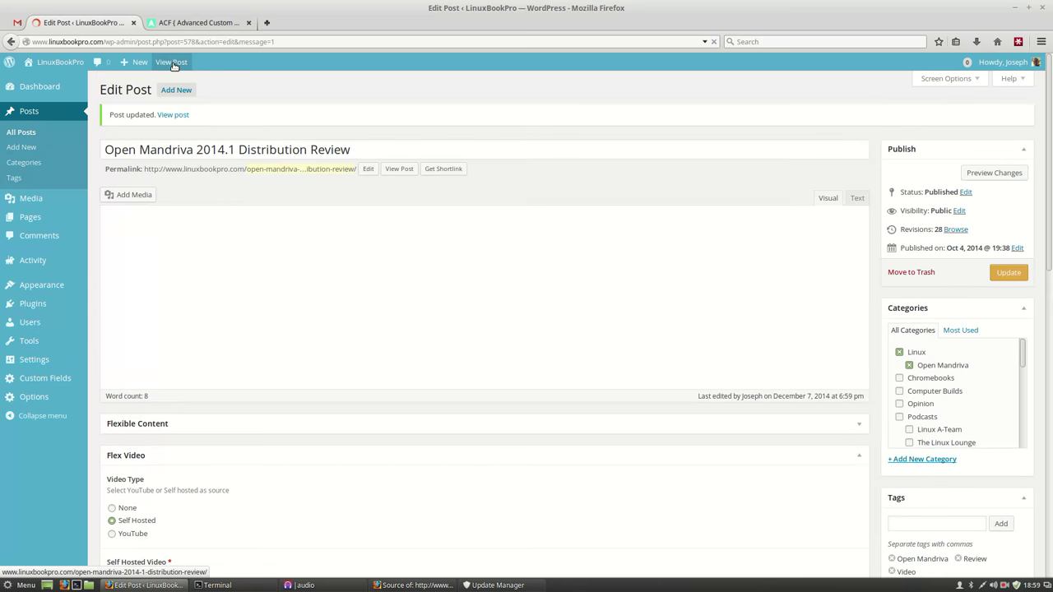
left_click(172, 62)
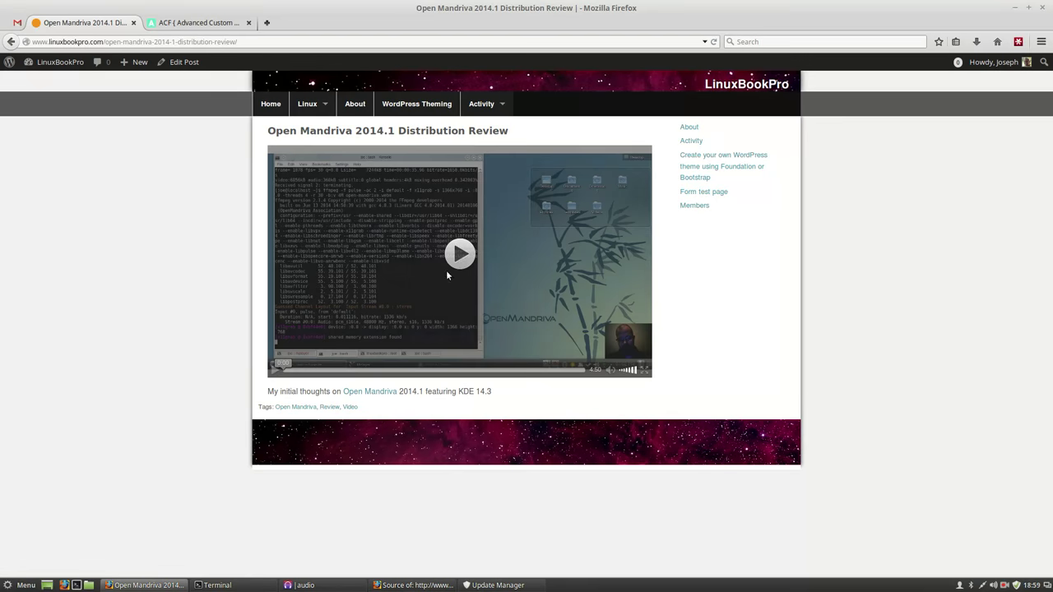
left_click(446, 274)
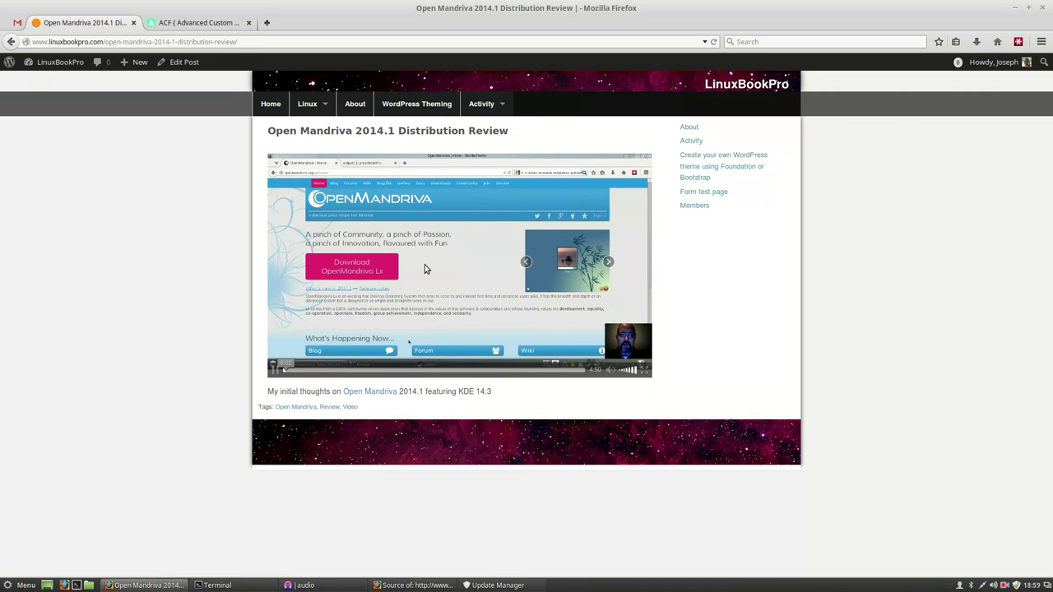
Update the post with its Flex Video type set to YouTube and view the published page
right_click(161, 311)
left_click(172, 321)
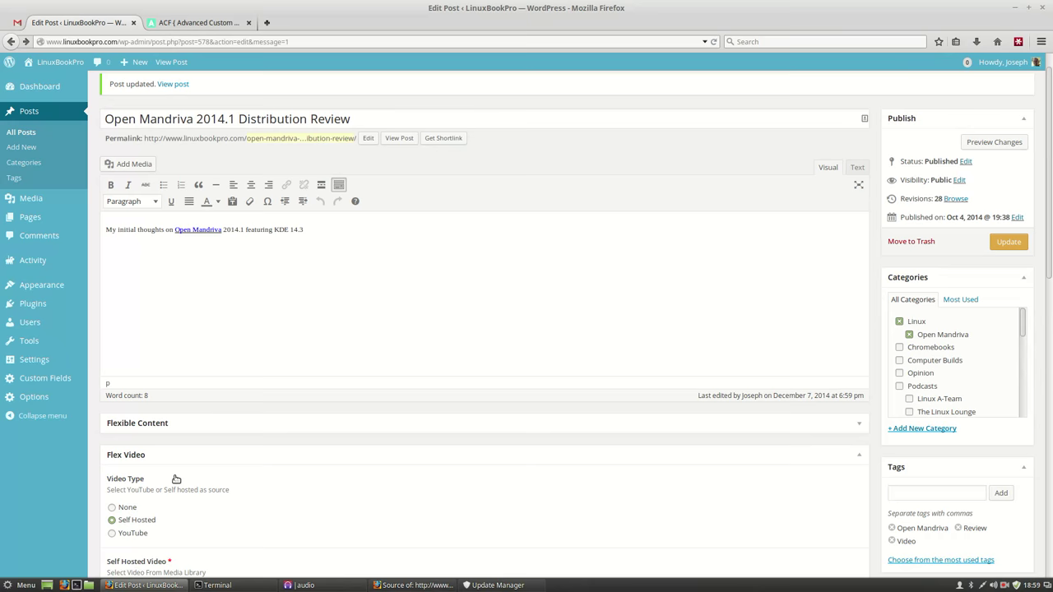
left_click(121, 502)
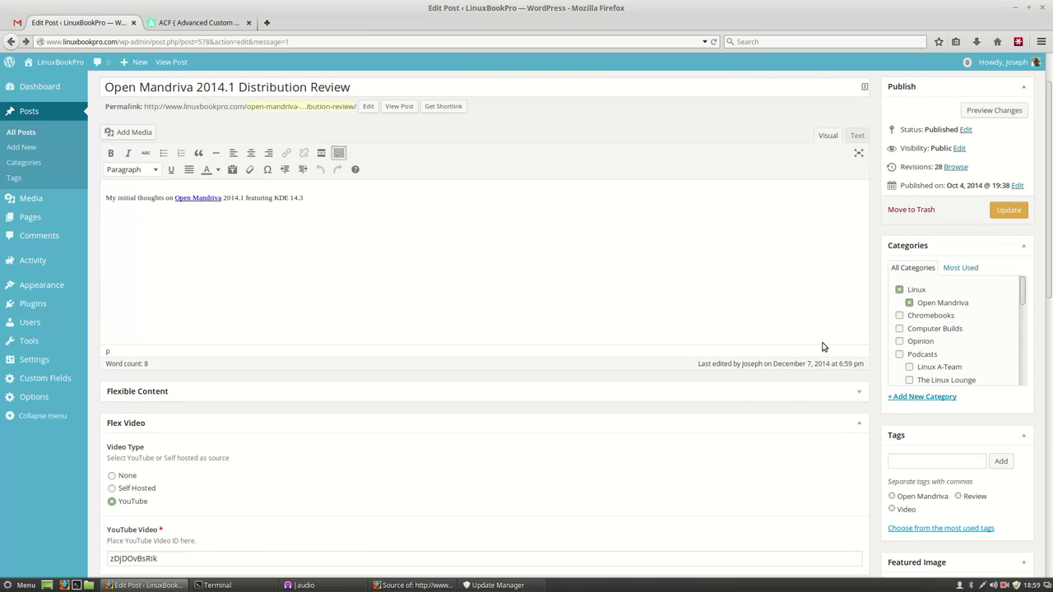
left_click(1012, 212)
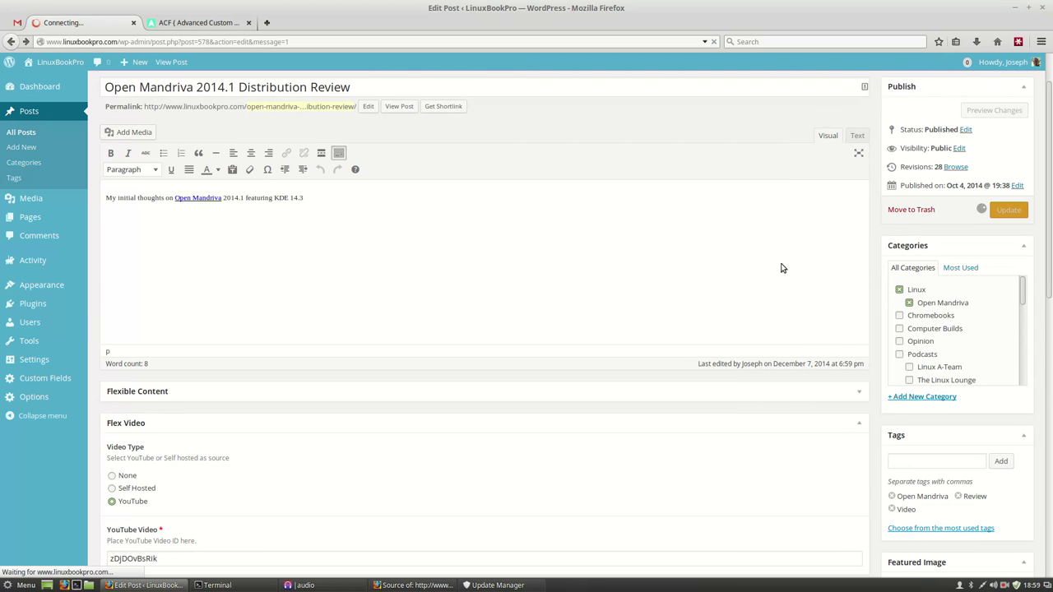
left_click(170, 62)
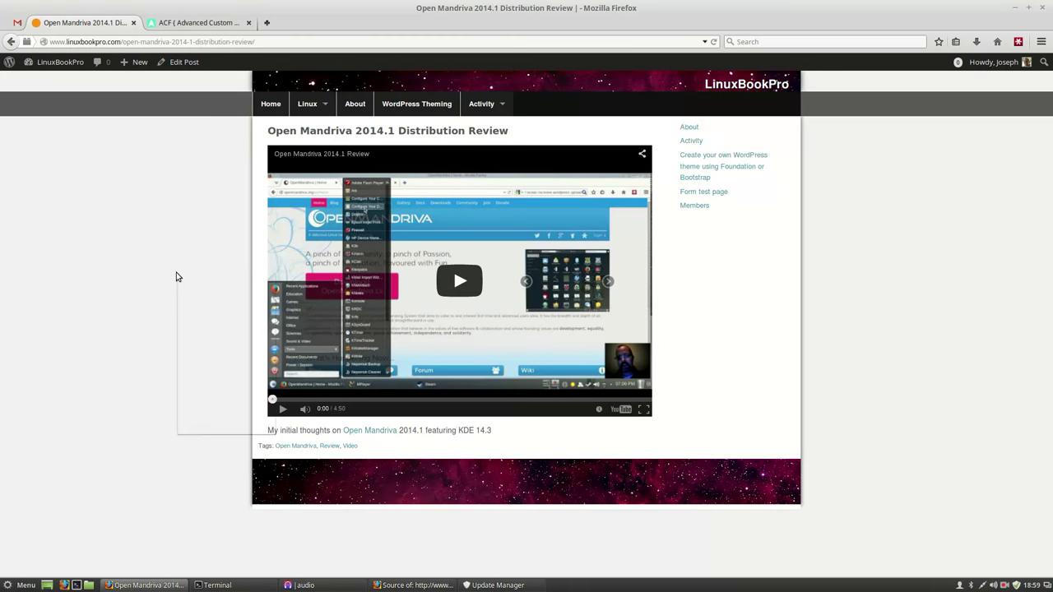
Return to the post's Flex Video fields in the editor, and open the installed plugins list
right_click(176, 277)
left_click(184, 284)
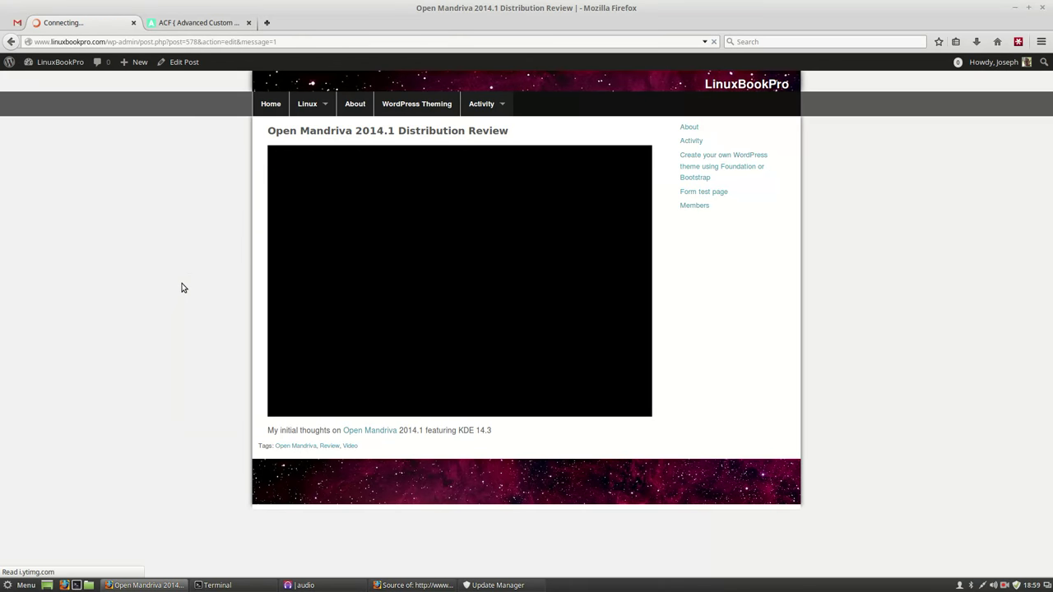
scroll(233, 366, "down", 3)
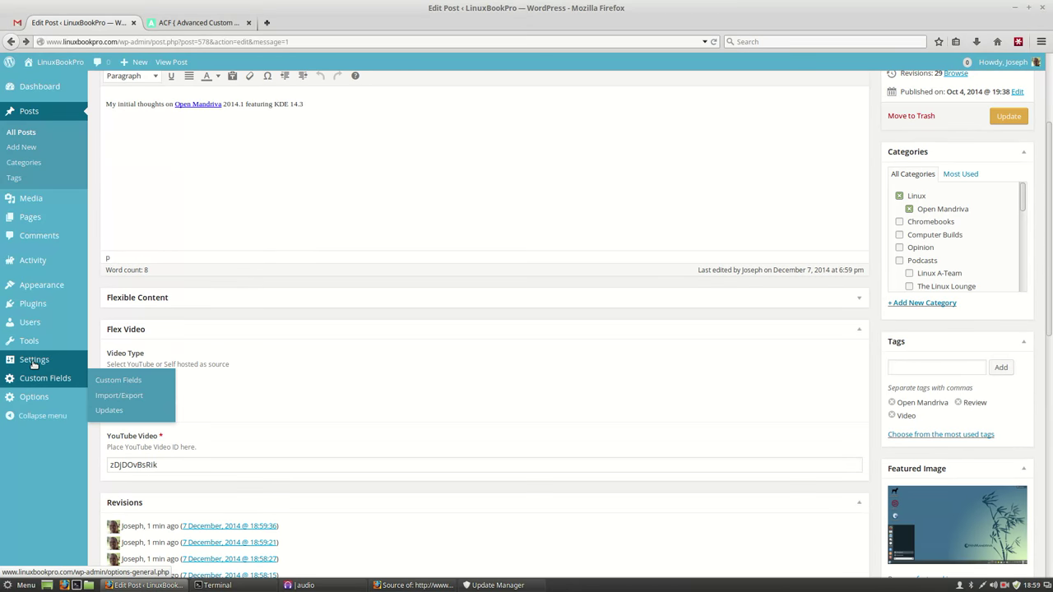
left_click(36, 313)
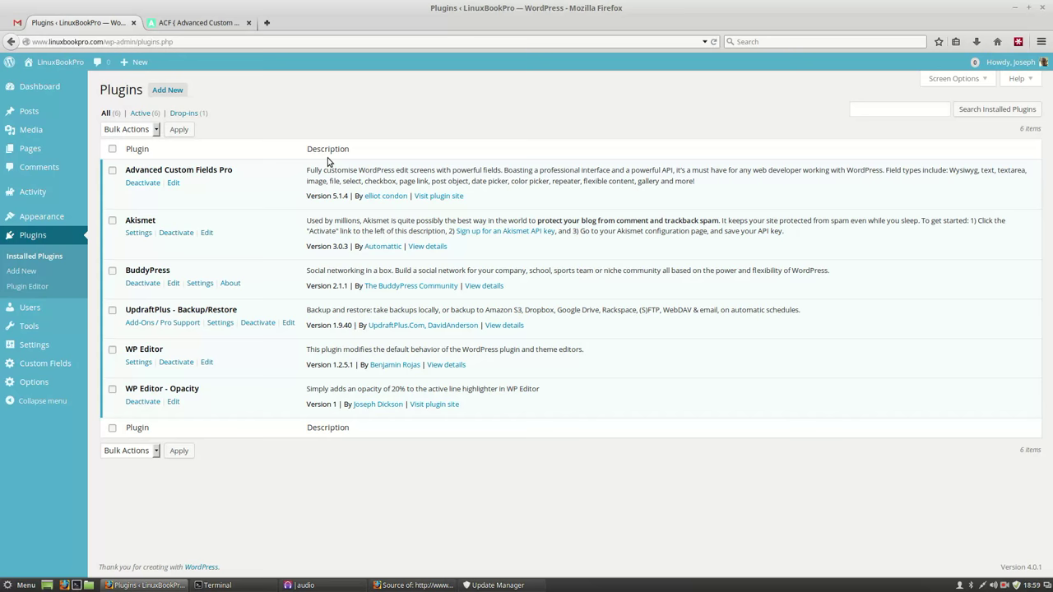
Search the installed plugins for "advanced custom fields"
left_click(898, 107)
type("f")
key("BackSpace")
type("adv")
left_click(898, 108)
type("v")
key("Down")
key("Return")
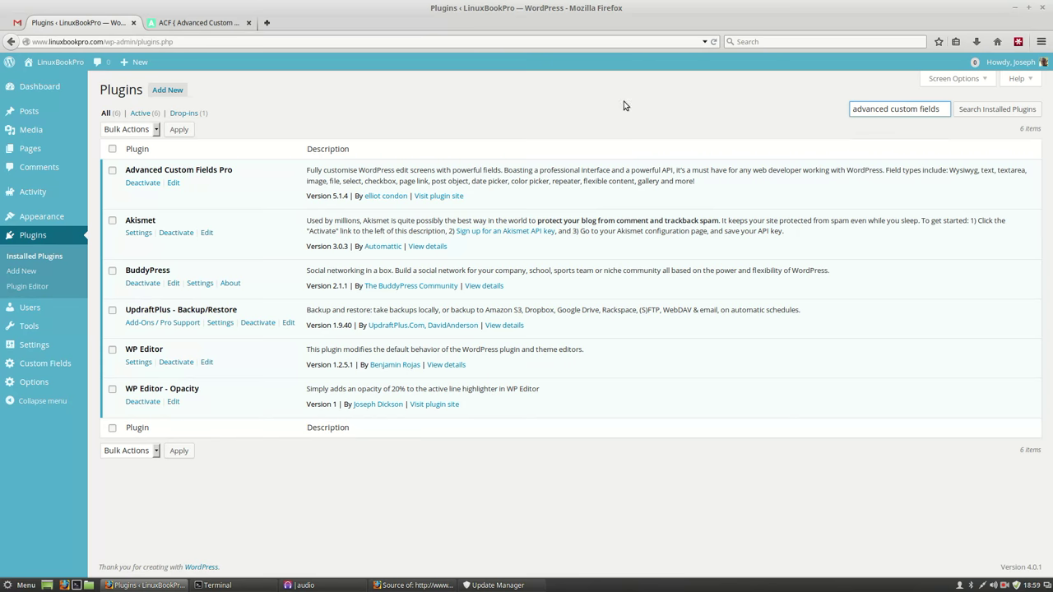
left_click(981, 111)
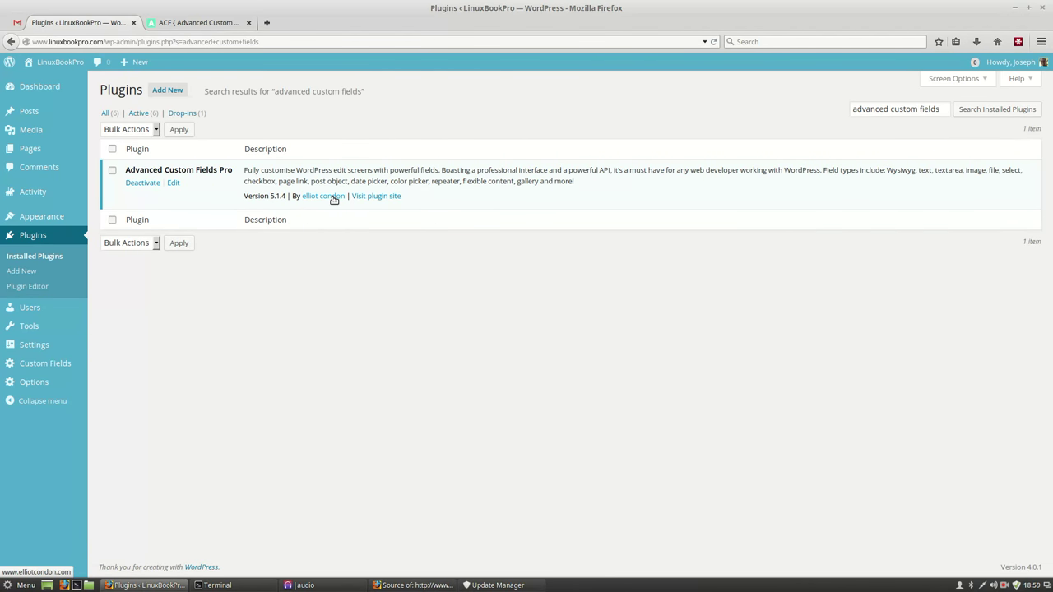
Visit the Advanced Custom Fields Pro plugin site and return to the installed plugins list
left_click(384, 197)
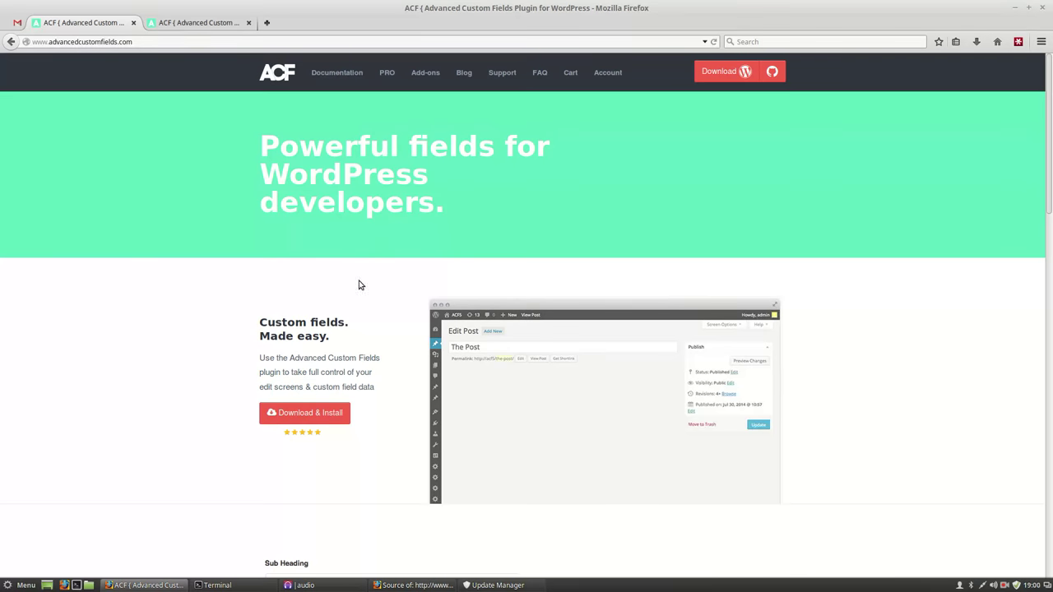
right_click(138, 263)
left_click(150, 269)
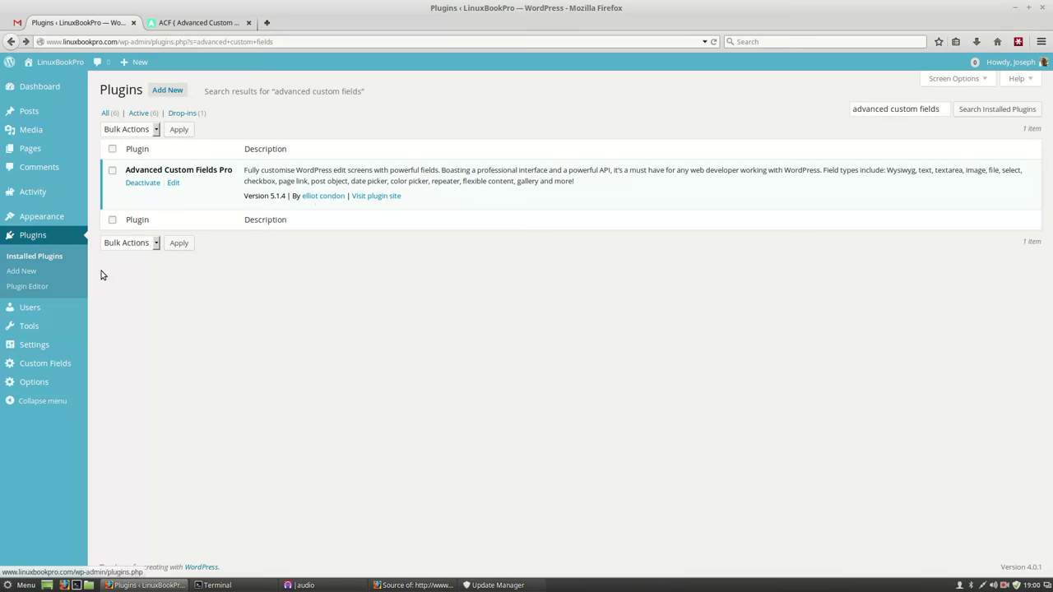
right_click(187, 208)
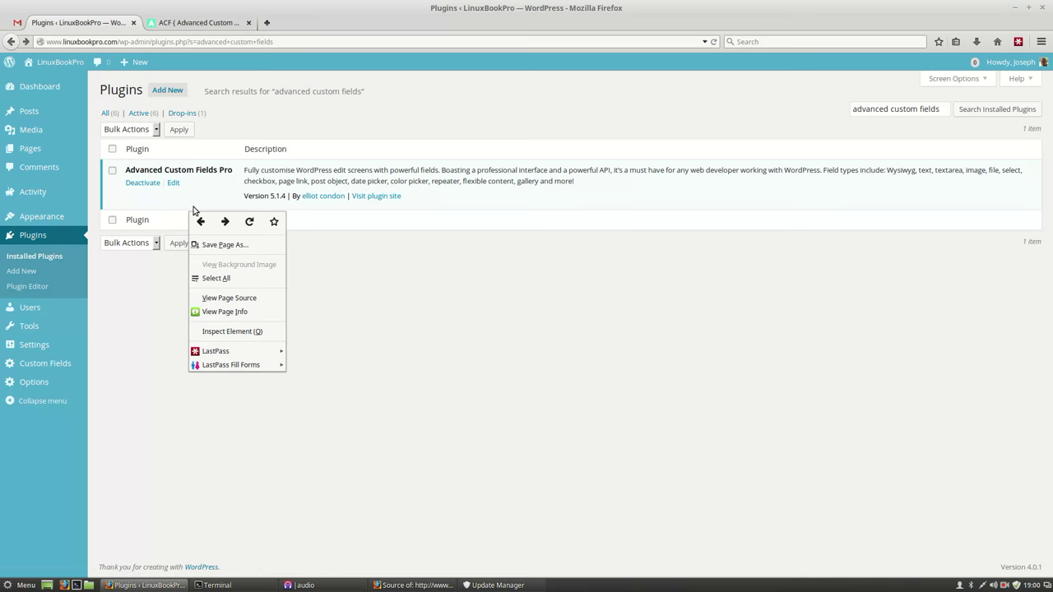
left_click(197, 221)
Open the page for adding new plugins, where plugins can be searched for
left_click(167, 90)
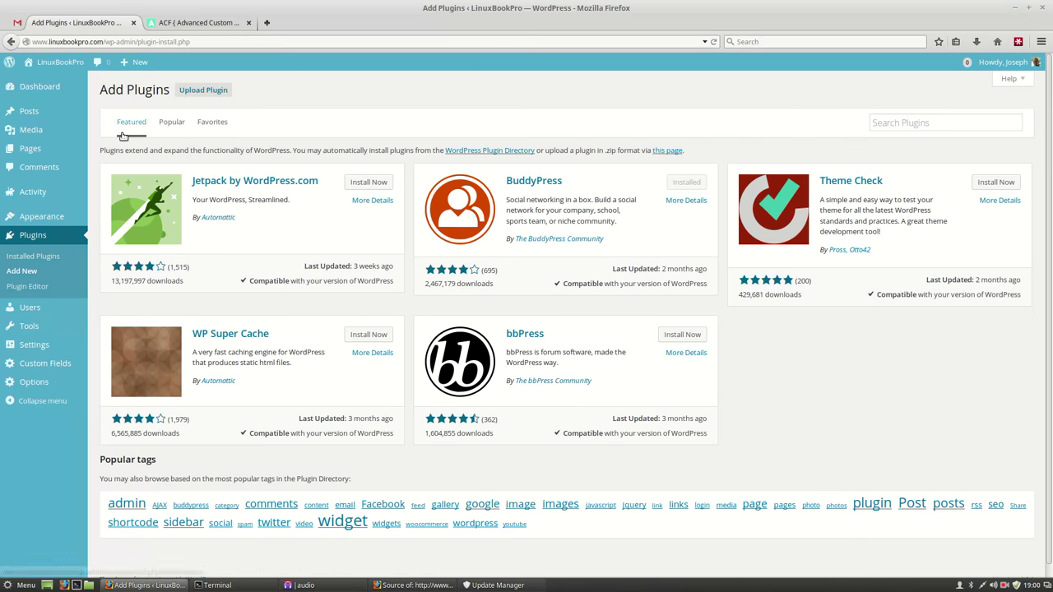
left_click(928, 125)
right_click(742, 104)
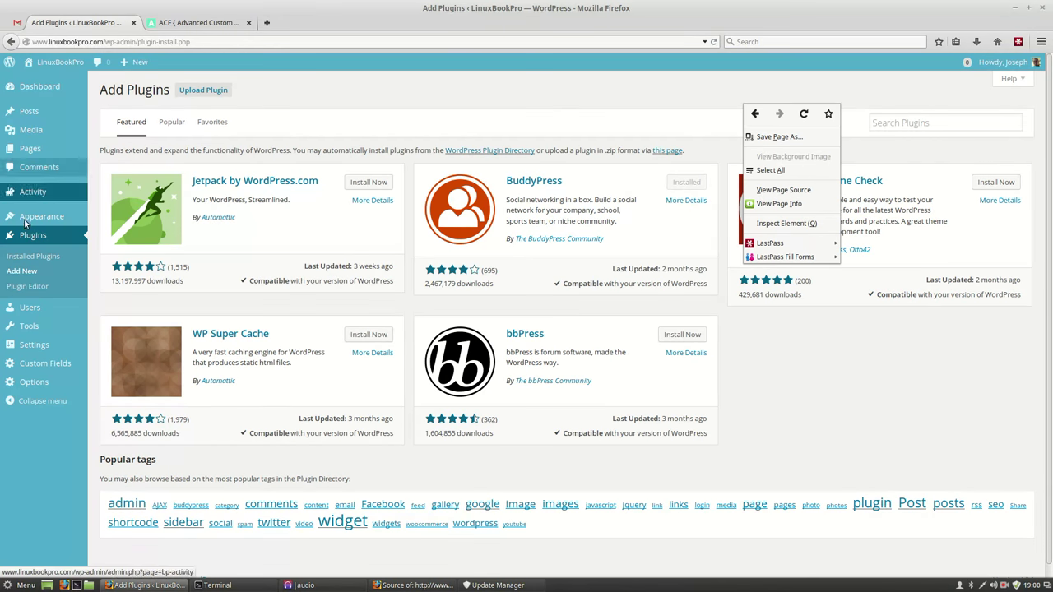
Open the Flex Video custom field group for editing
left_click(39, 365)
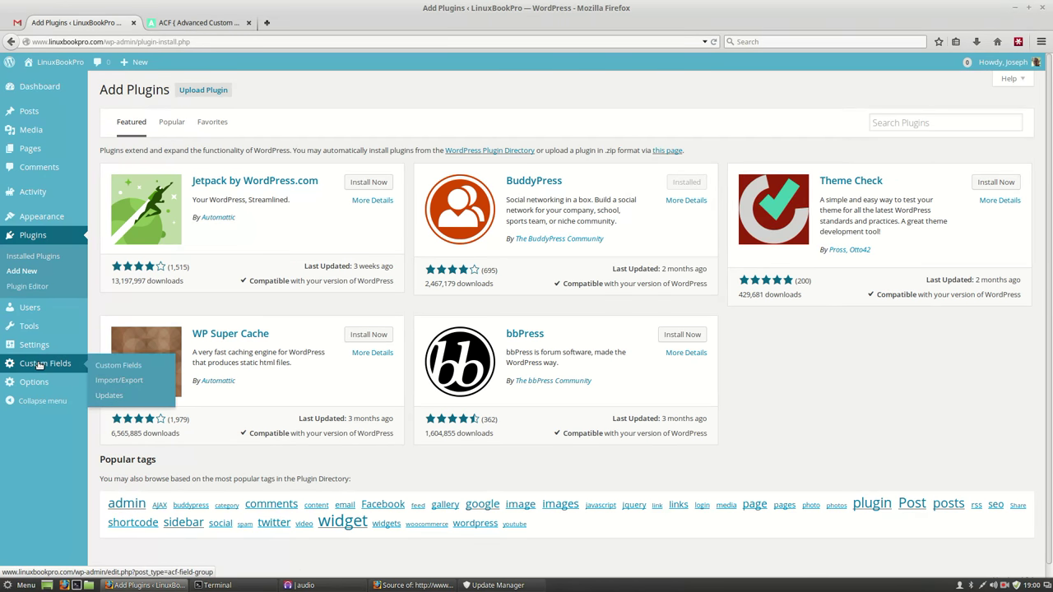
left_click(39, 366)
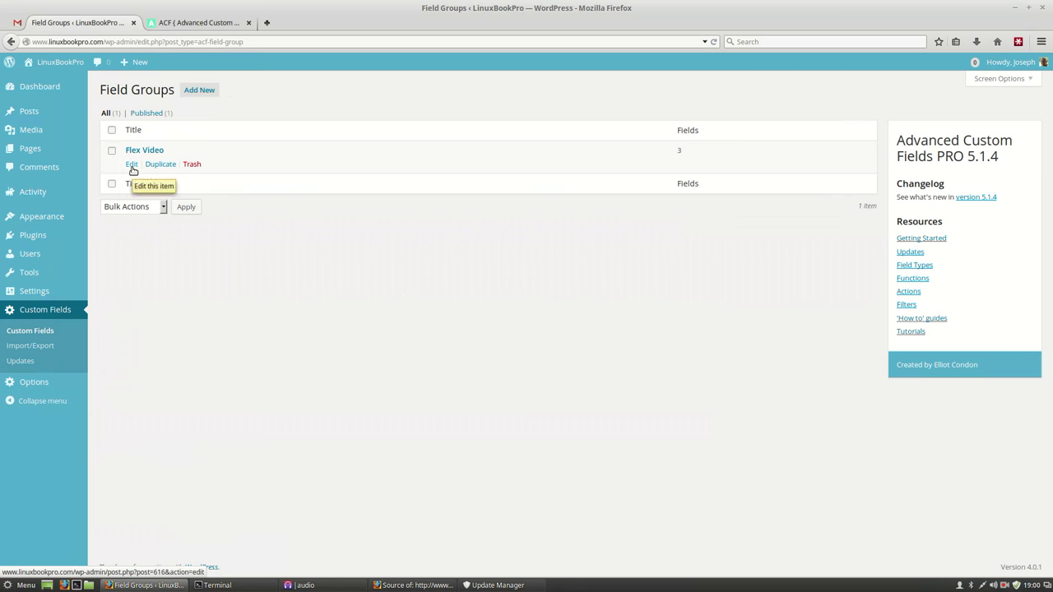
left_click(131, 165)
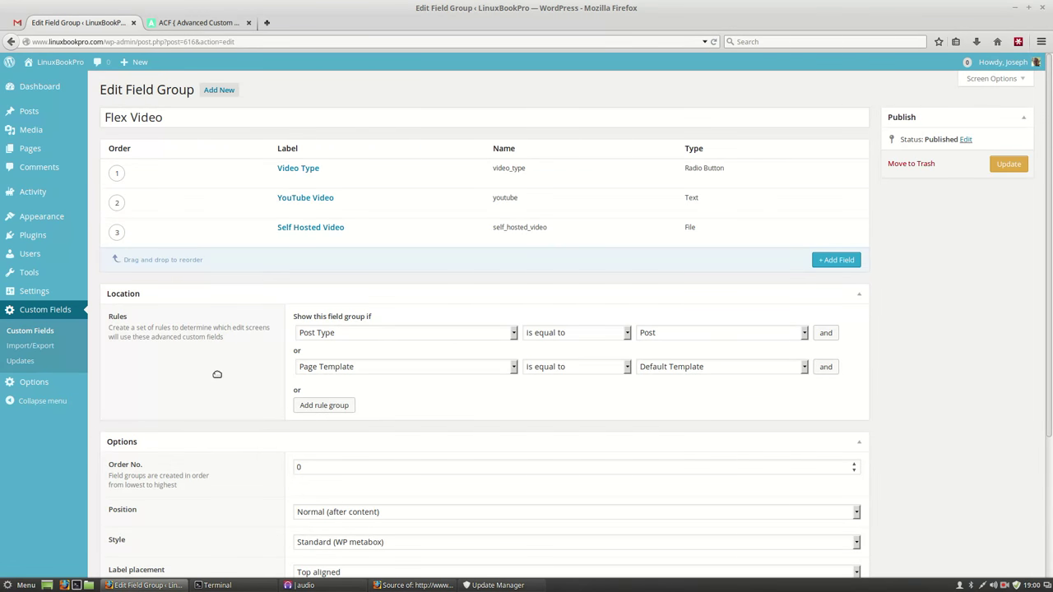
Examine the Flex Video group's location rules and options, and the Video Type field's name and type
scroll(318, 172, "down", 2)
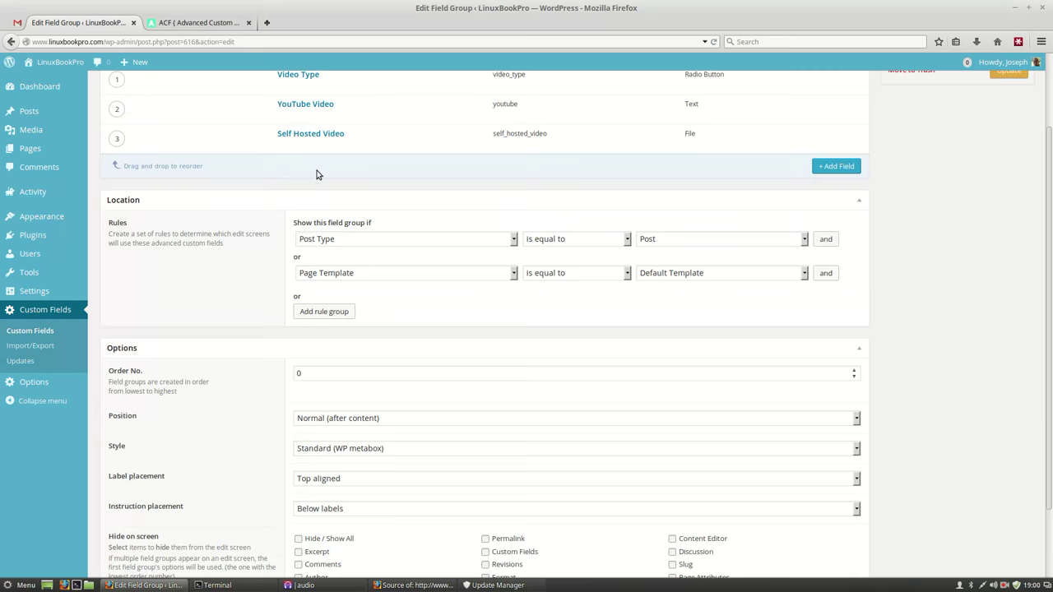
scroll(301, 197, "up", 2)
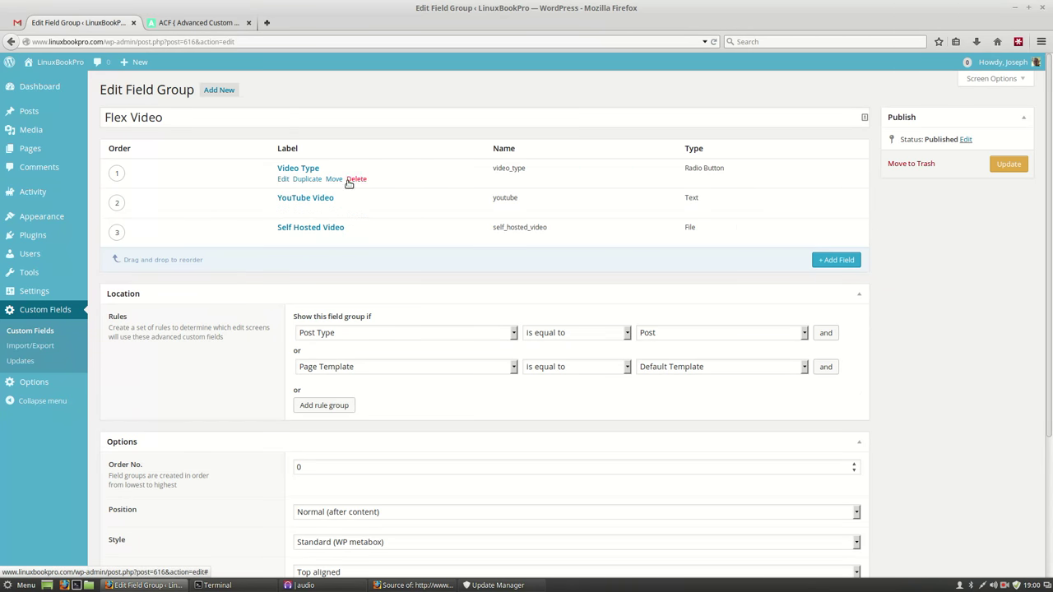
double_click(502, 168)
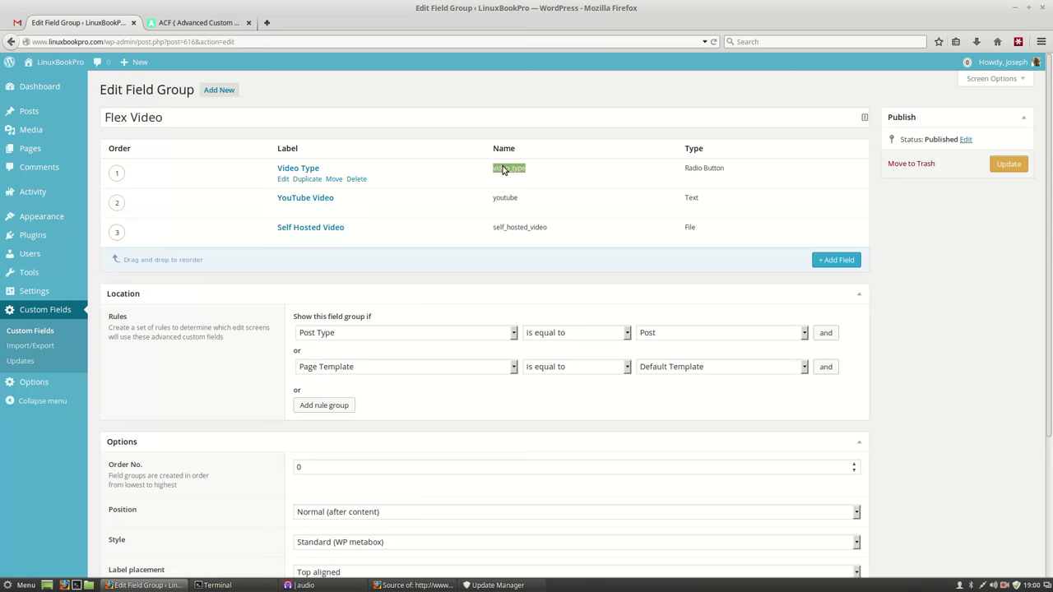
double_click(713, 168)
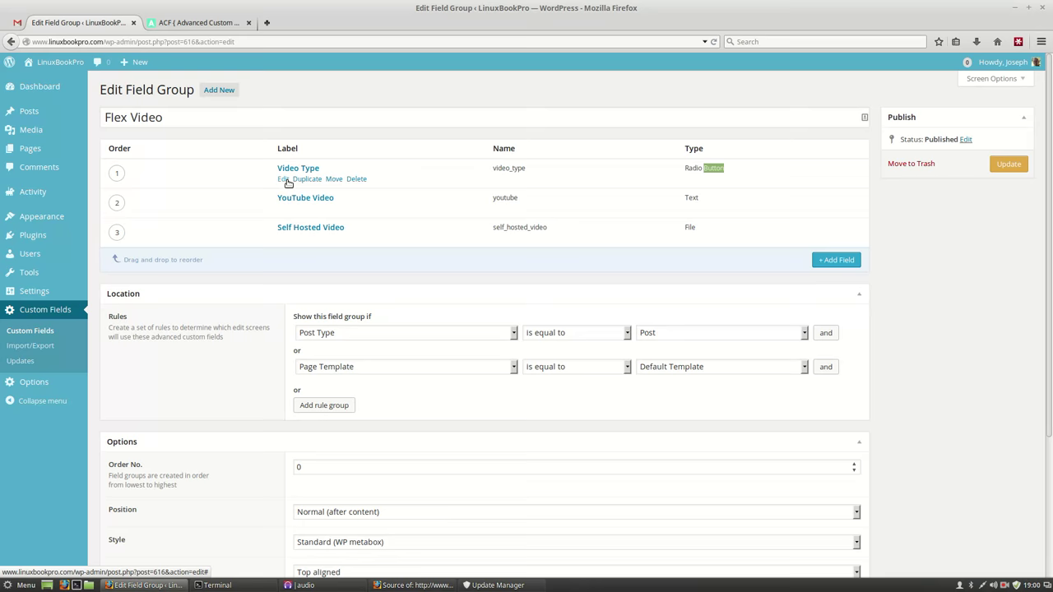
Review the settings of the Video Type and YouTube Video fields, including the available field types, and collapse both fields again
left_click(284, 179)
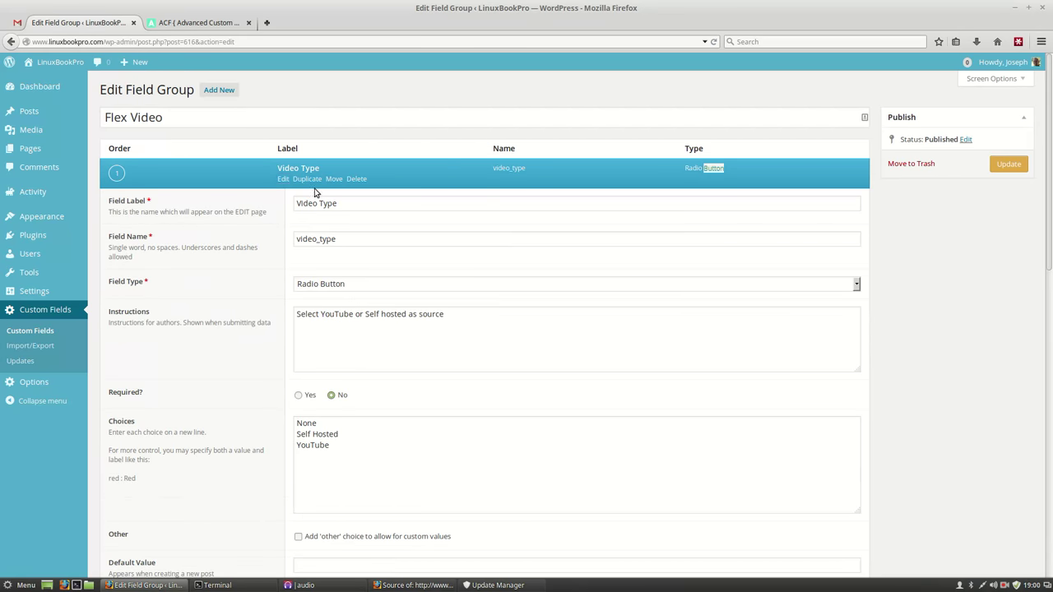
left_click(283, 180)
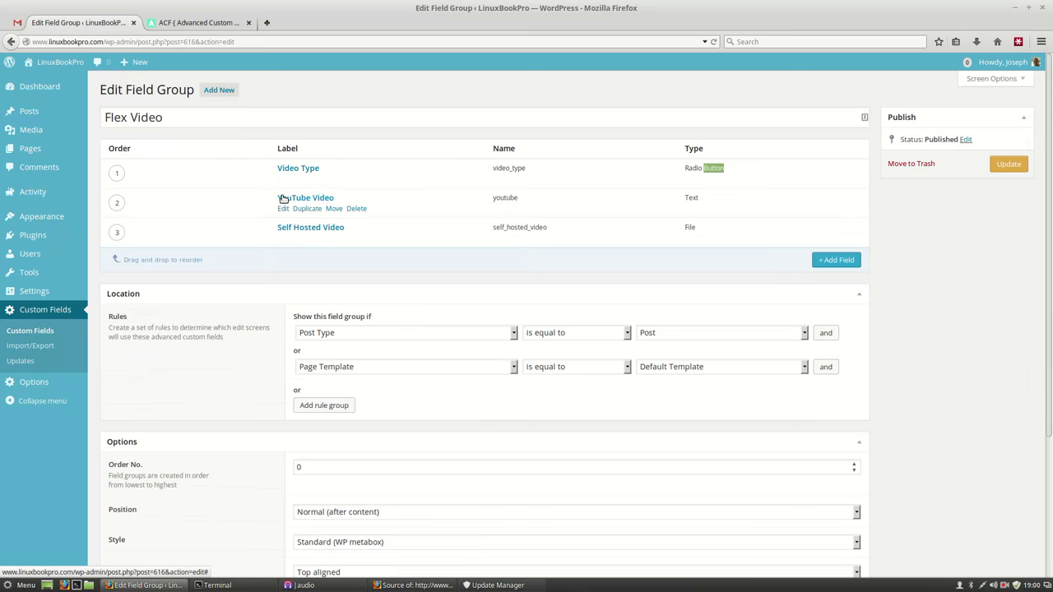
left_click(283, 211)
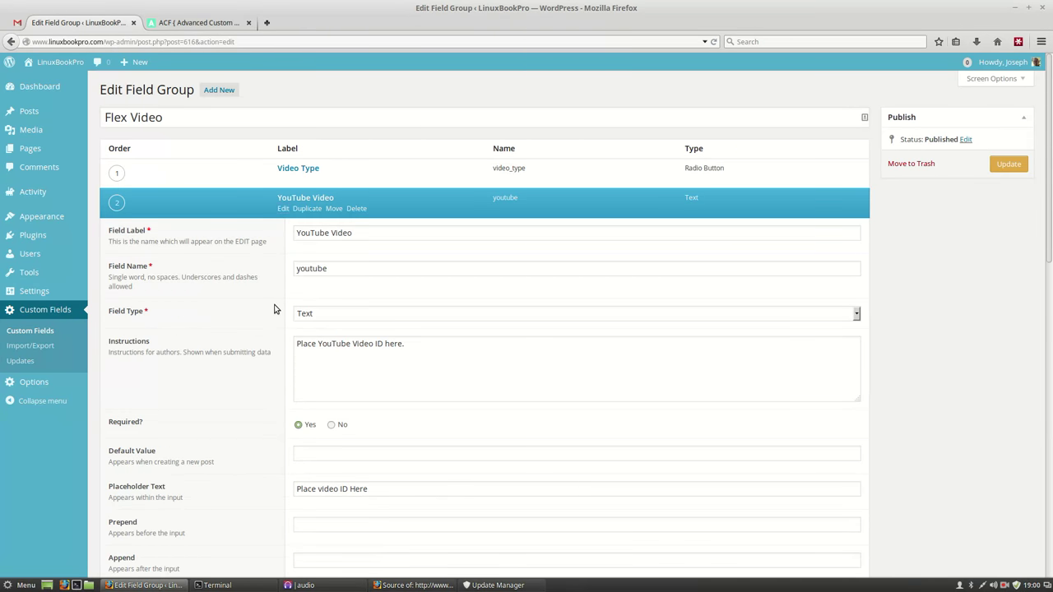
left_click(326, 316)
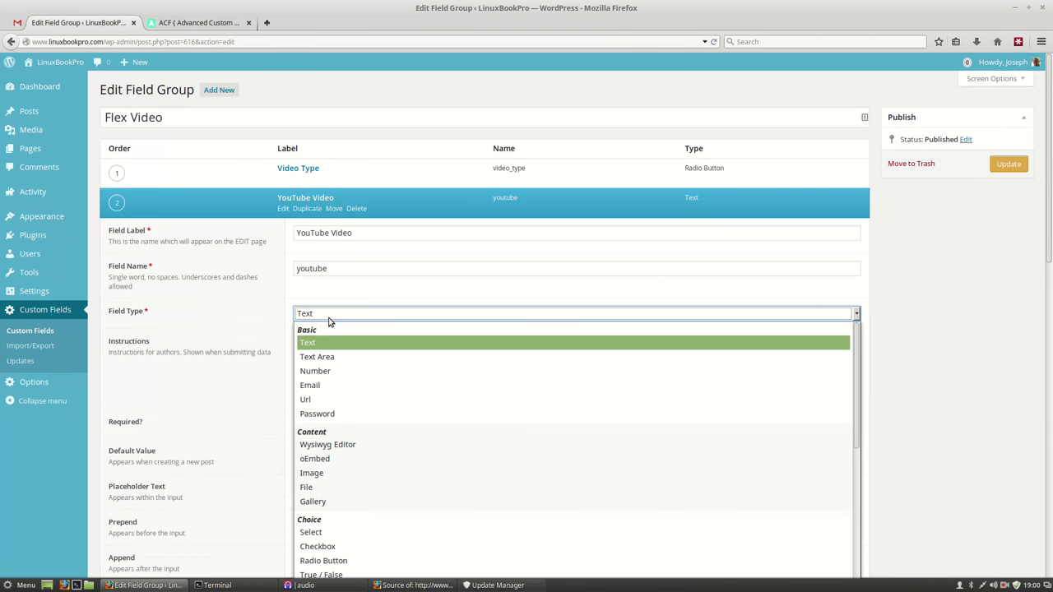
scroll(288, 362, "down", 4)
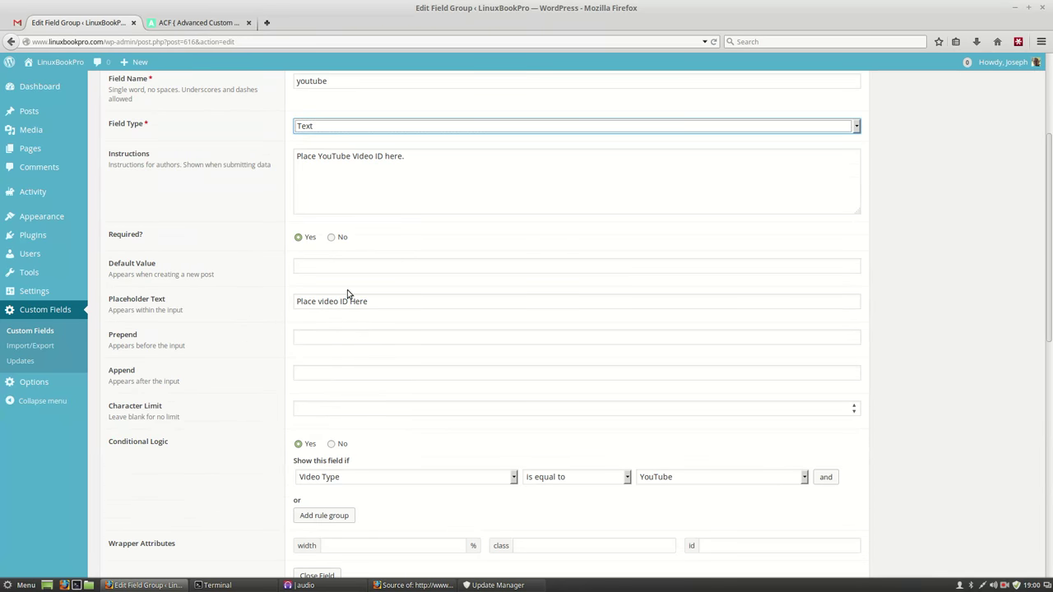
scroll(264, 312, "up", 3)
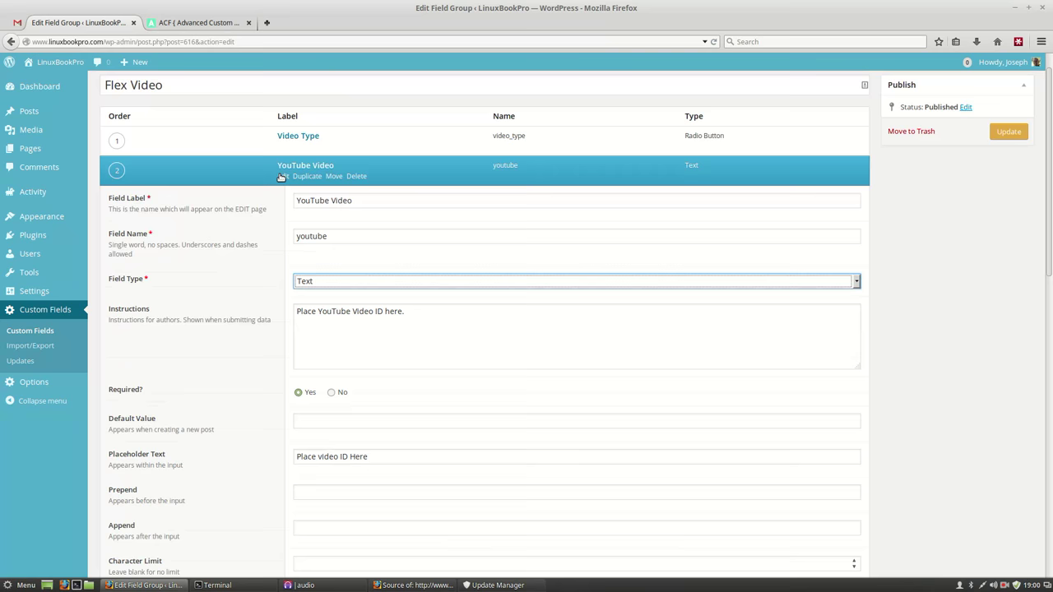
left_click(281, 177)
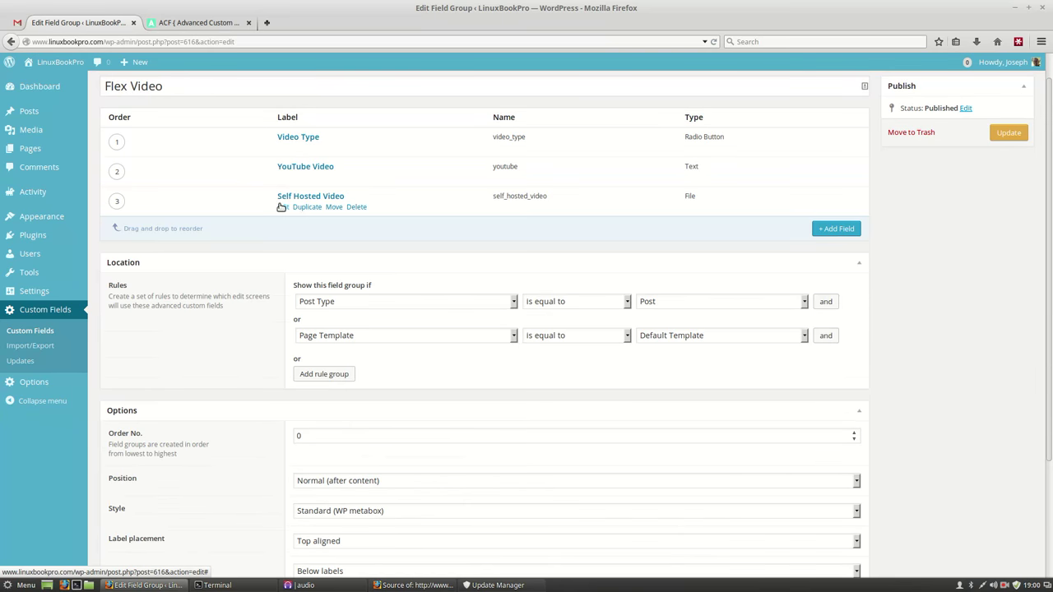
Examine the Self Hosted Video field's settings and its field type options, and collapse the field again
left_click(281, 207)
scroll(308, 235, "down", 2)
left_click(319, 223)
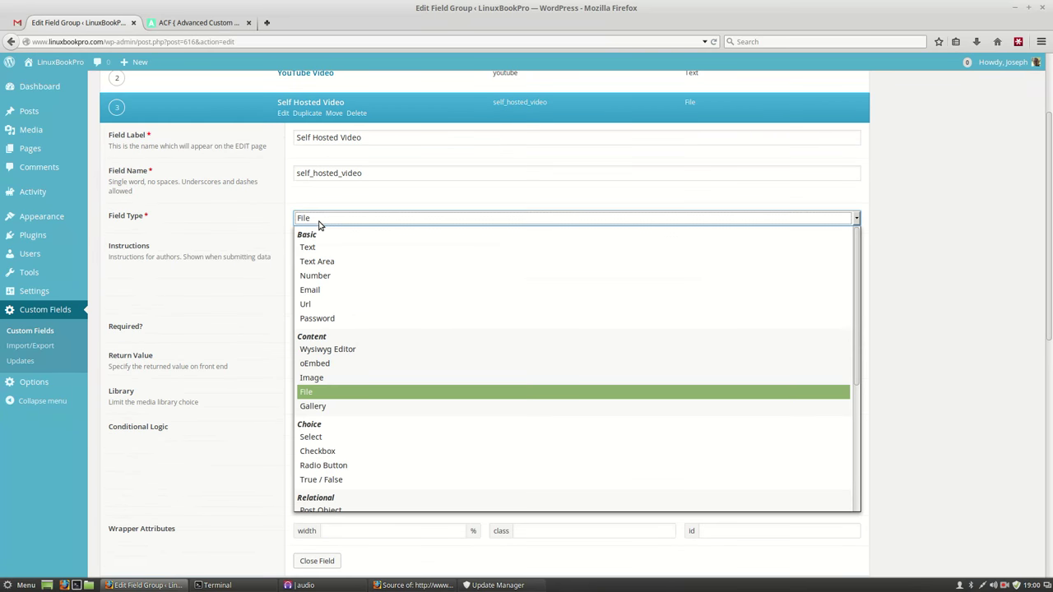
left_click(320, 223)
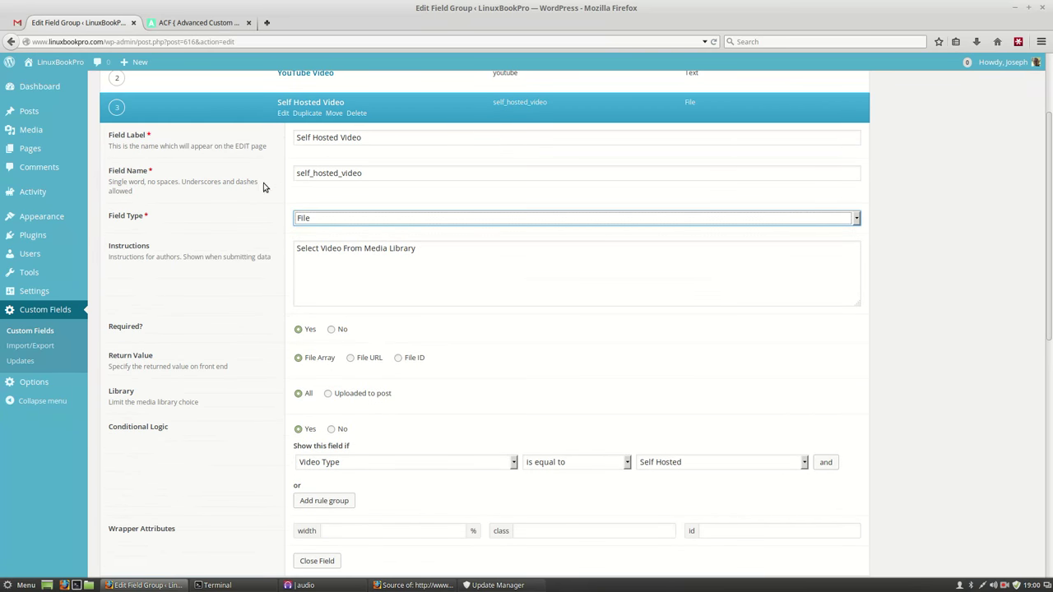
left_click(283, 115)
Open the post "Open Mandriva 2014.1 Distribution Review" for editing and inspect its Flex Video section
mouse_move(36, 154)
scroll(35, 153, "up", 1)
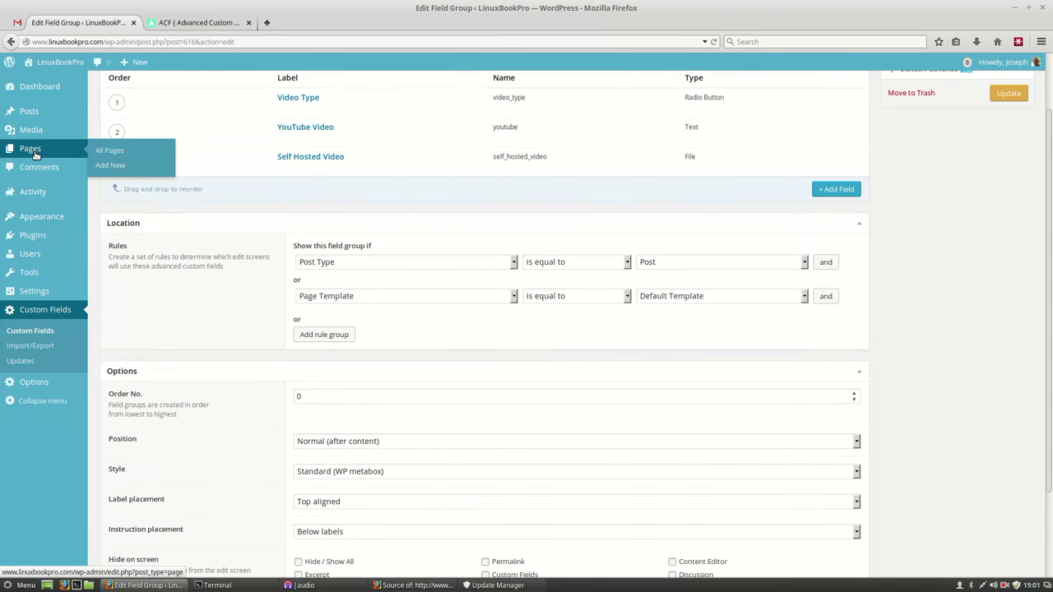
scroll(35, 154, "up", 1)
scroll(453, 366, "down", 3)
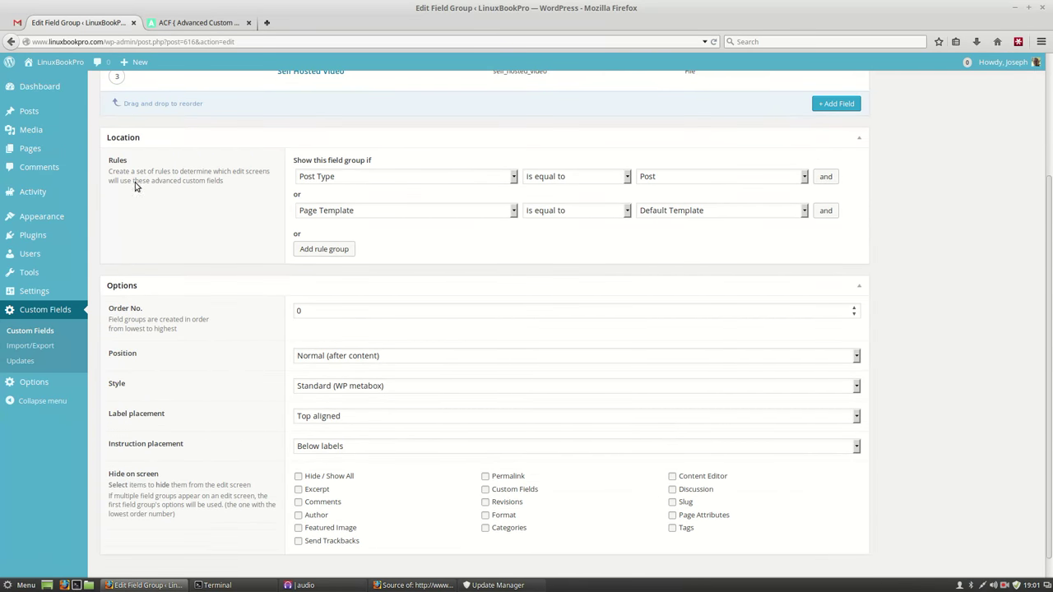
left_click(37, 122)
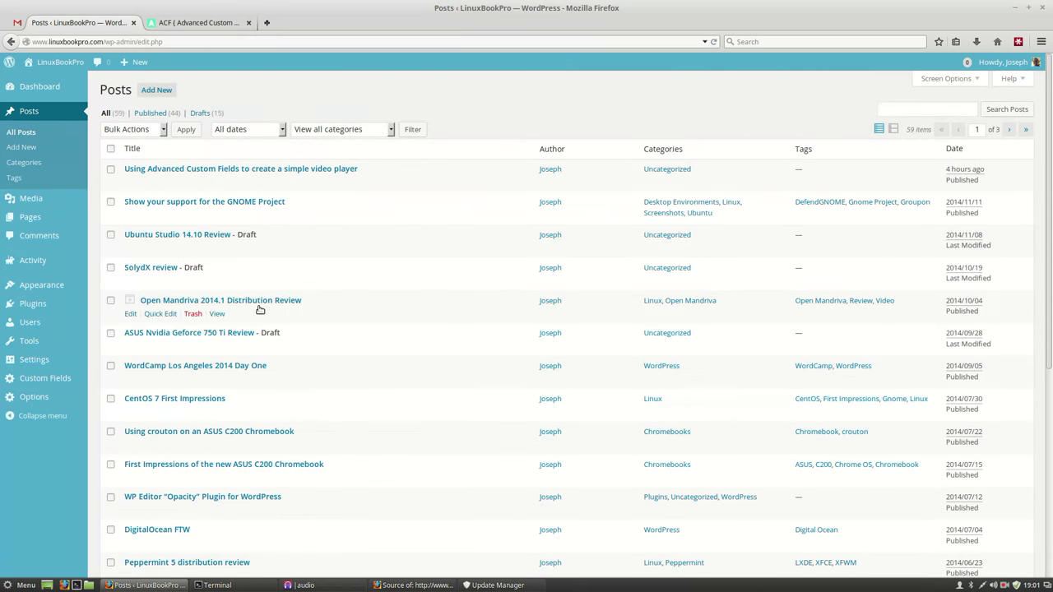
left_click(186, 301)
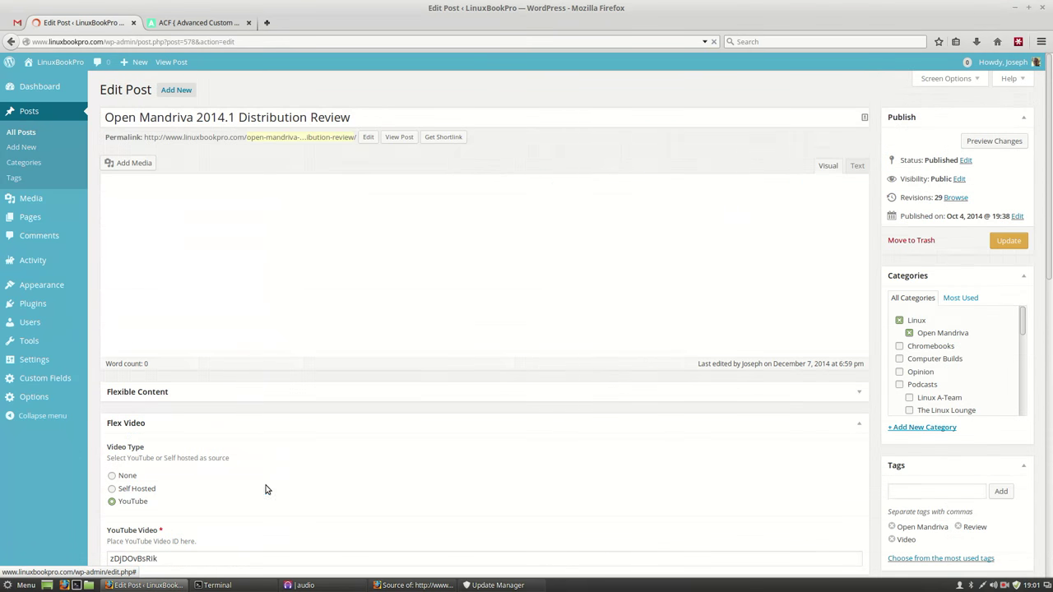
scroll(340, 460, "down", 3)
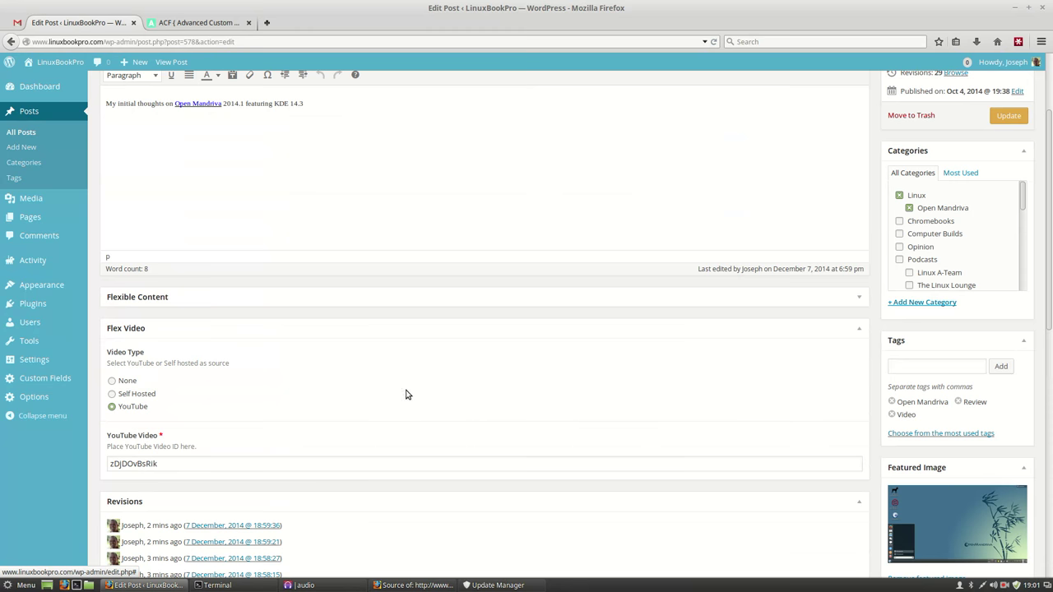
left_click(196, 331)
left_click(196, 331)
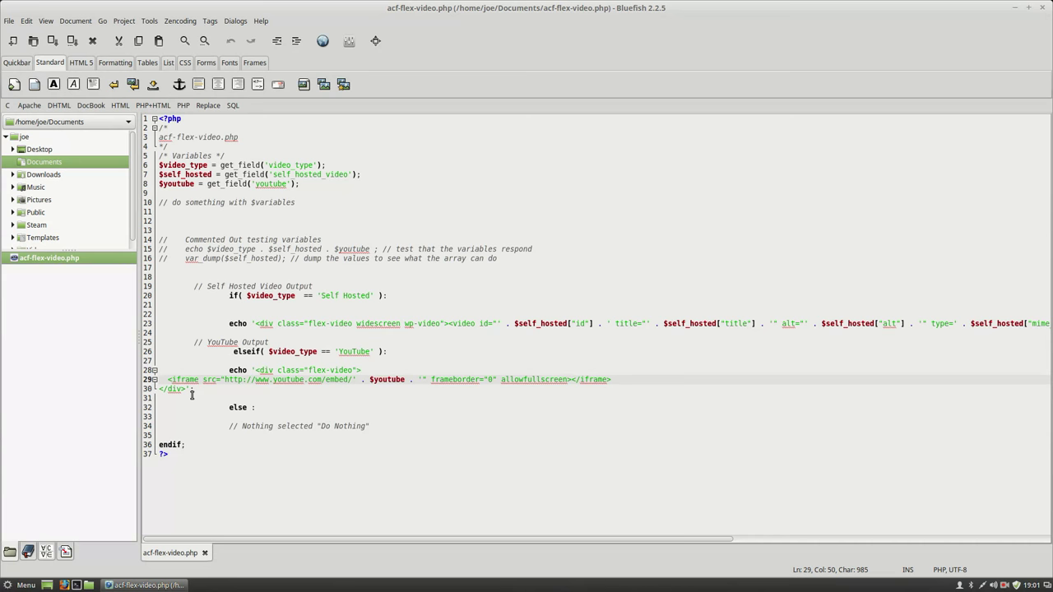
Examine the get_field variable assignments at the beginning of acf-flex-video.php
left_click_drag(209, 455, 70, 232)
left_click(325, 168)
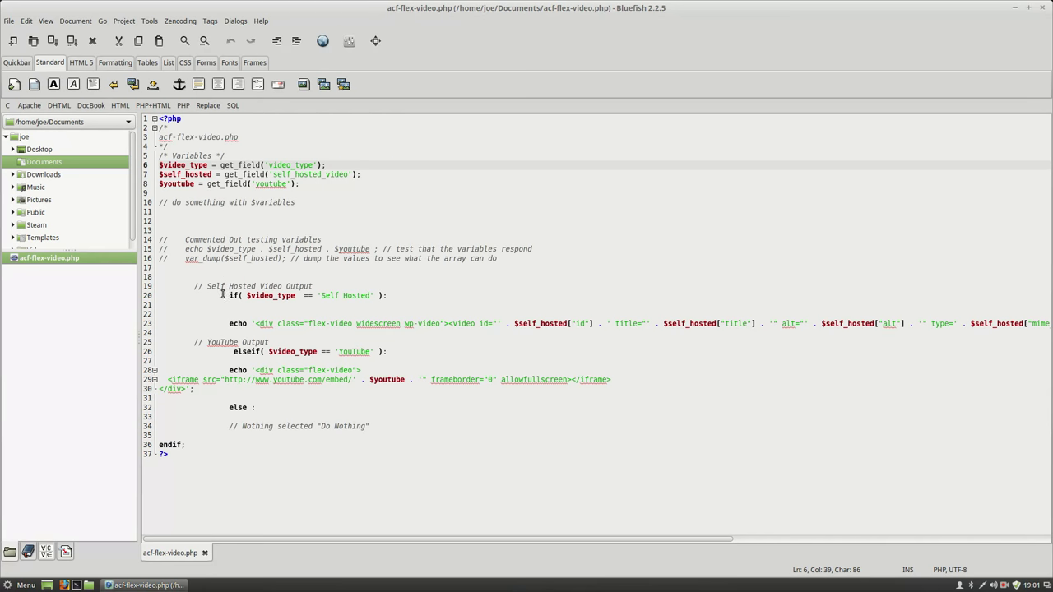
left_click(190, 165)
left_click(379, 169)
Read down to the Self Hosted video output in the code and follow its echo statement through to the end of the line
key("Down")
key("Down")
key("Down")
key("Down")
key("Down")
key("Down")
key("Down")
key("Down")
key("Down")
key("Down")
key("Down")
key("Down")
key("Down")
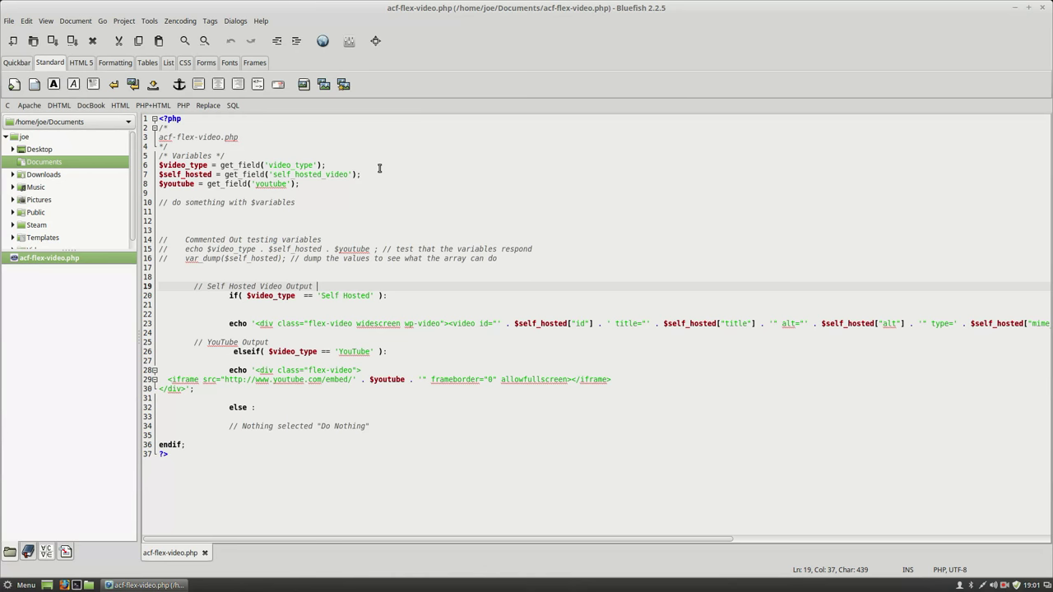
key("Down")
key("Down")
key("Down")
key("Down")
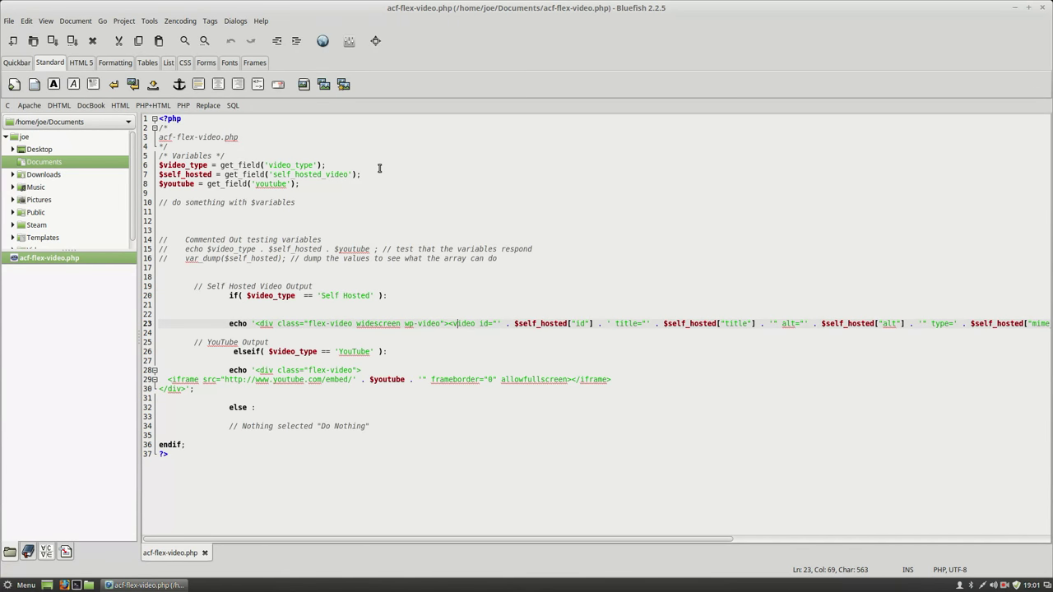
key("Right")
key("Right")
key("Right")
key("Right")
key("Right")
key("Right")
key("Right")
key("Right")
key("Right")
key("Right")
key("Right")
key("End")
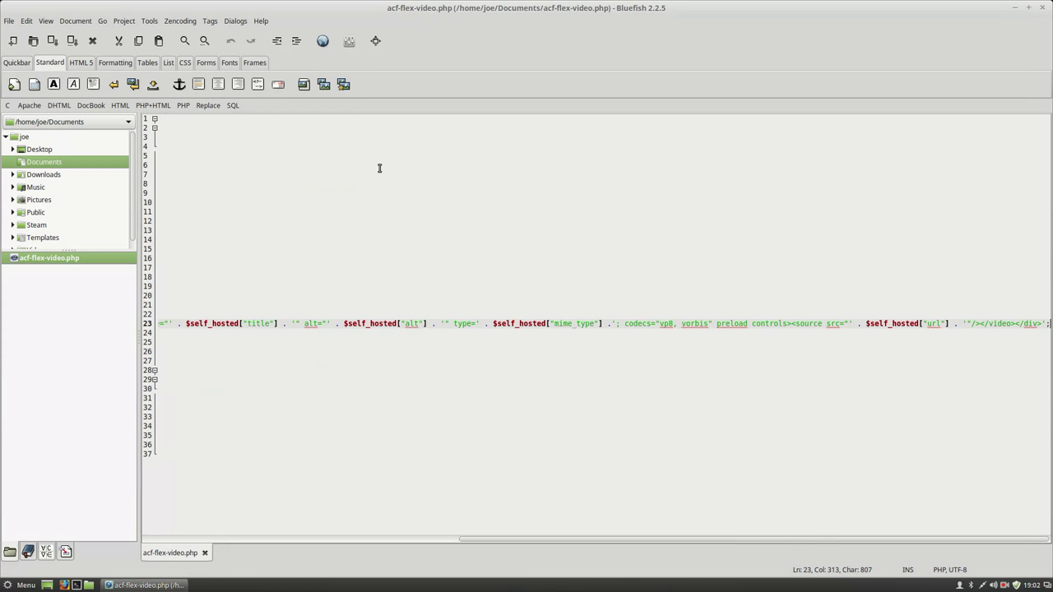
Go to the YouTube output section and examine its iframe embed line that uses the $youtube variable
key("Down")
key("Down")
key("Down")
key("Home")
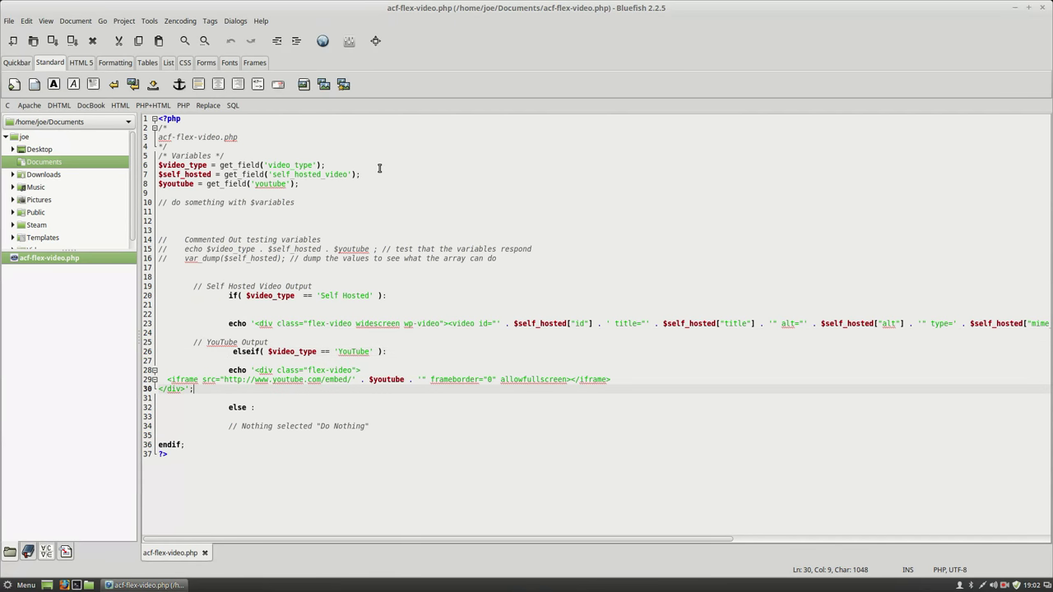
key("Up")
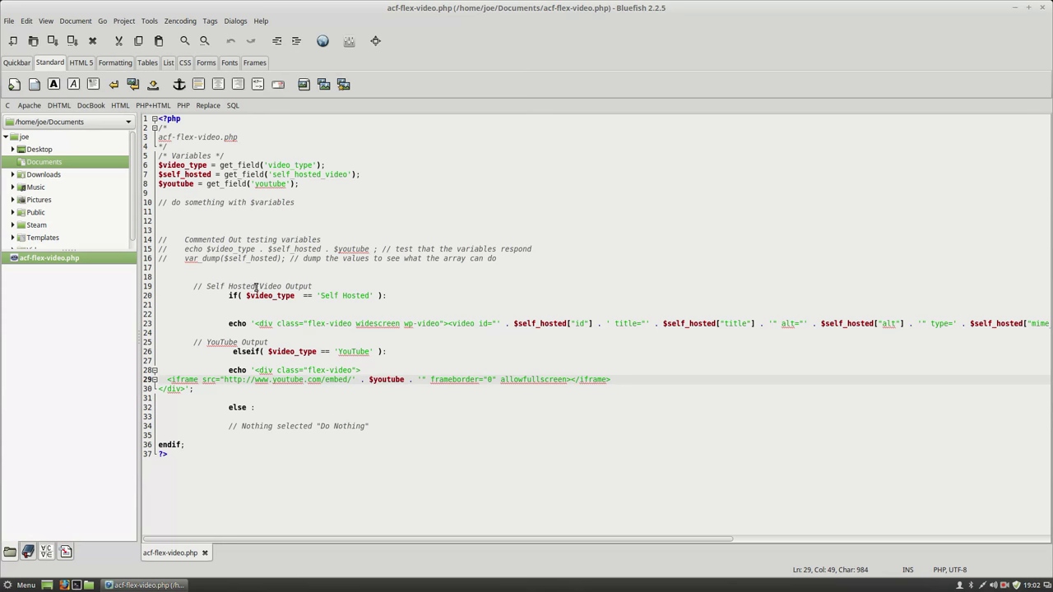
Switch back to the Firefox workspace, update the Open Mandriva post and view it on the live site
key("ctrl+alt+Right")
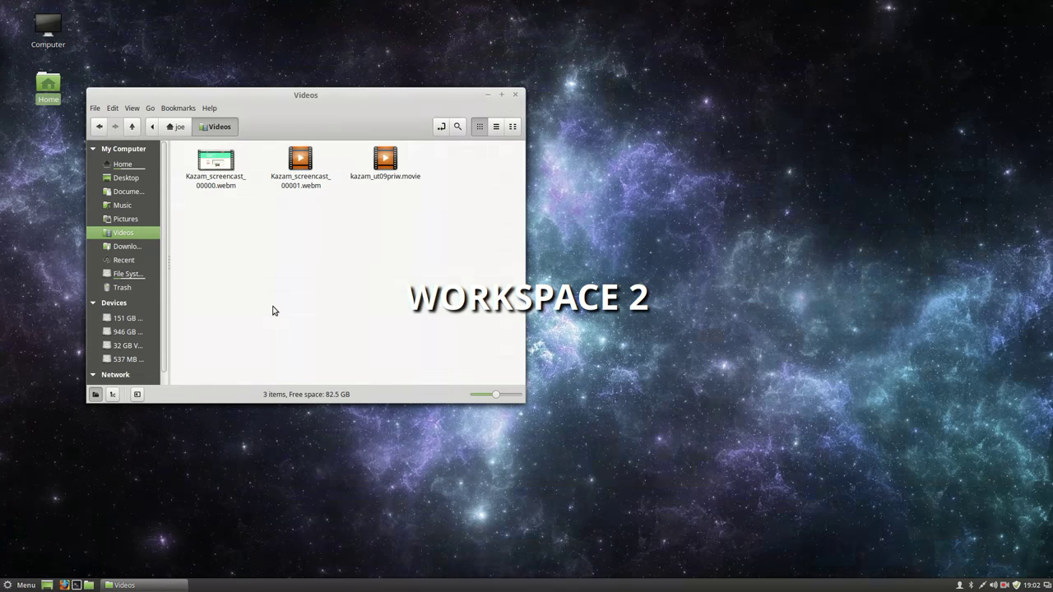
key("ctrl+alt+Left")
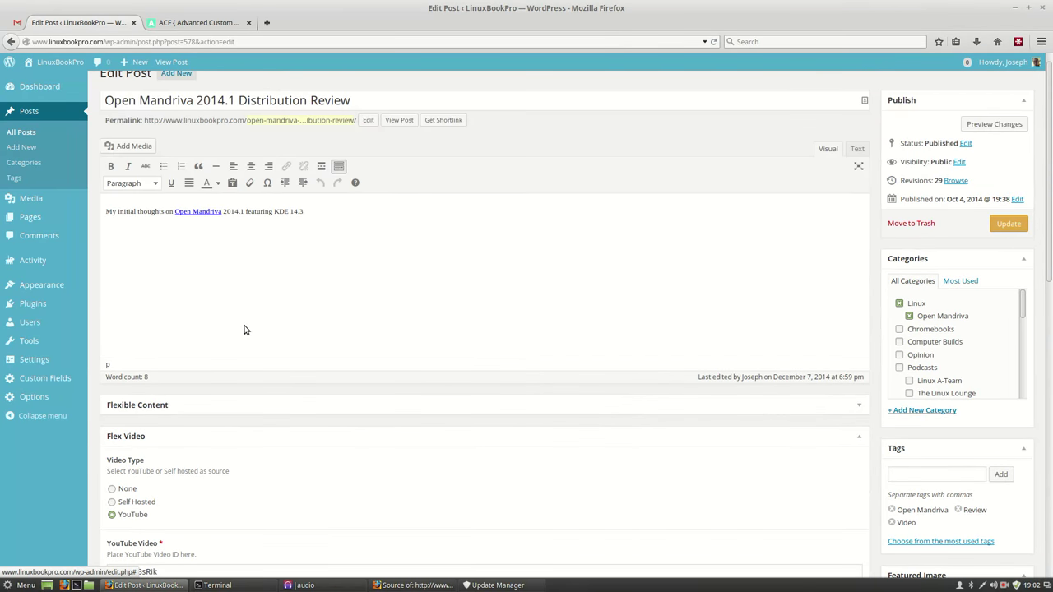
scroll(475, 357, "down", 3)
scroll(475, 357, "up", 3)
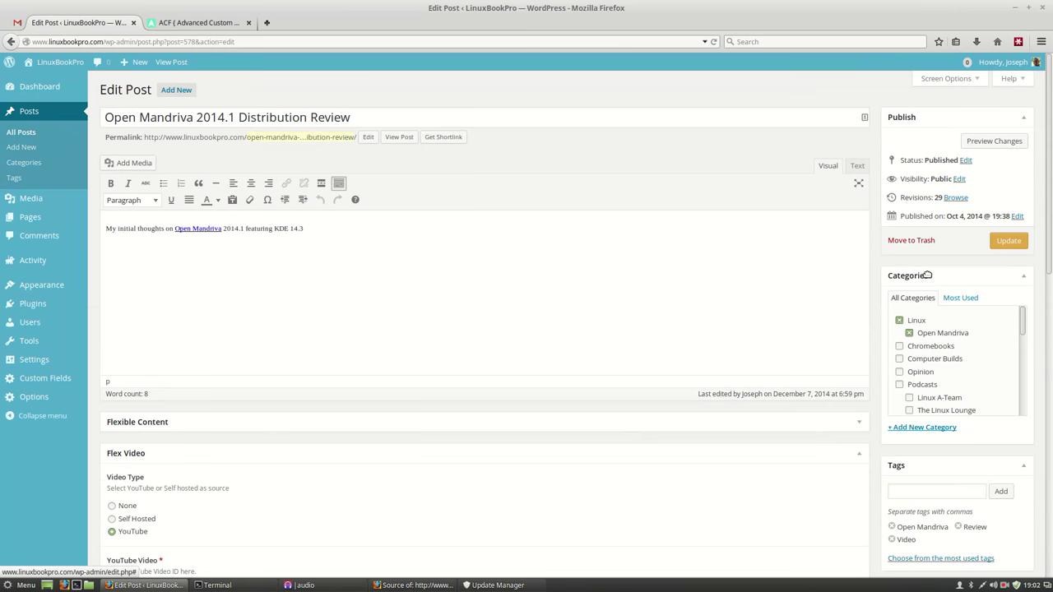
left_click(1010, 240)
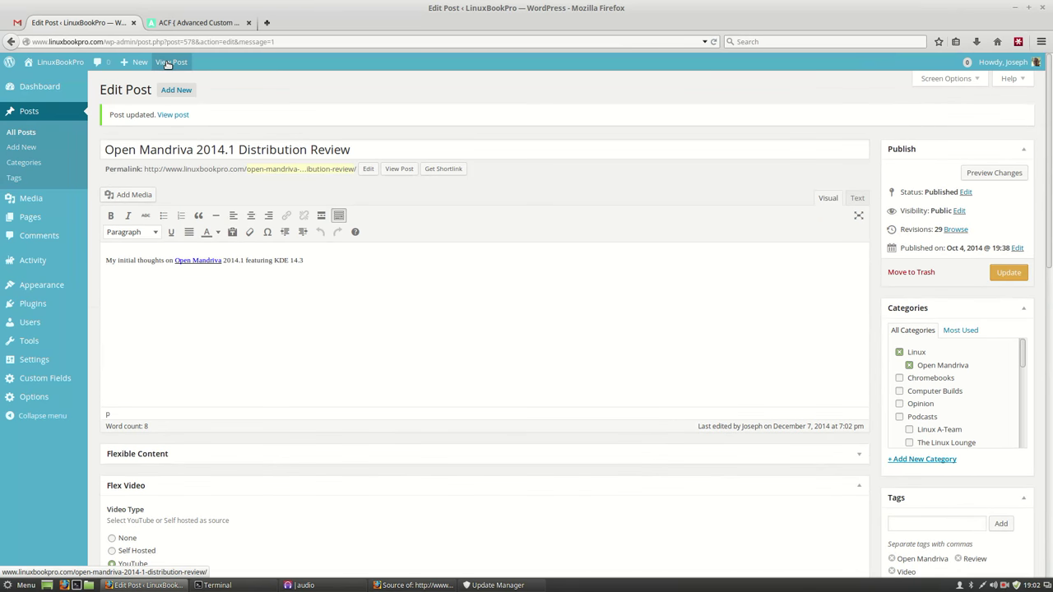
left_click(168, 62)
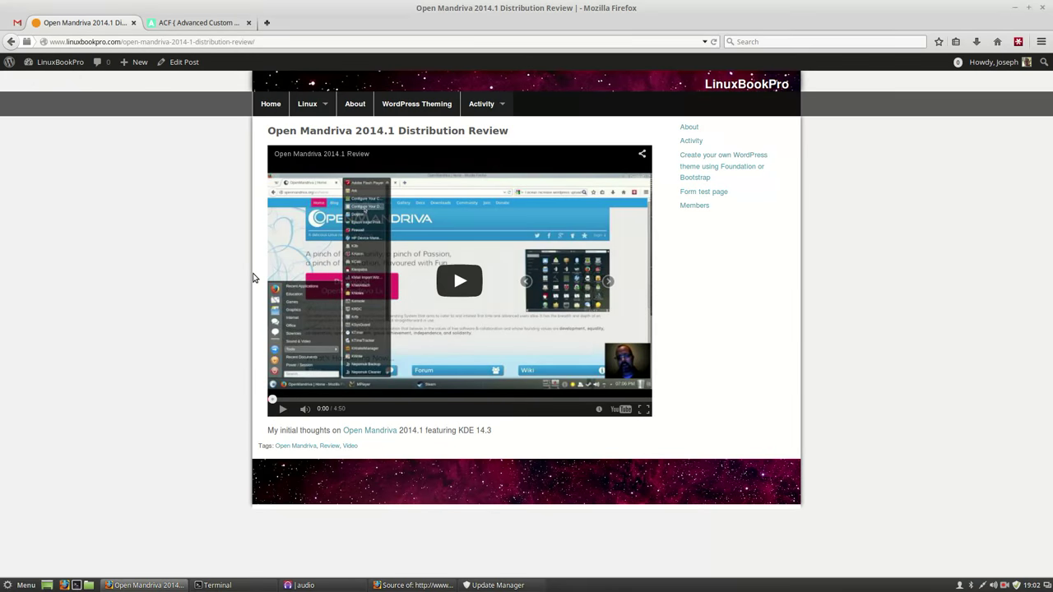
View the post's page source and find the "iframe" markup with the YouTube embed address
key("ctrl+u")
key("ctrl+f")
type("yo")
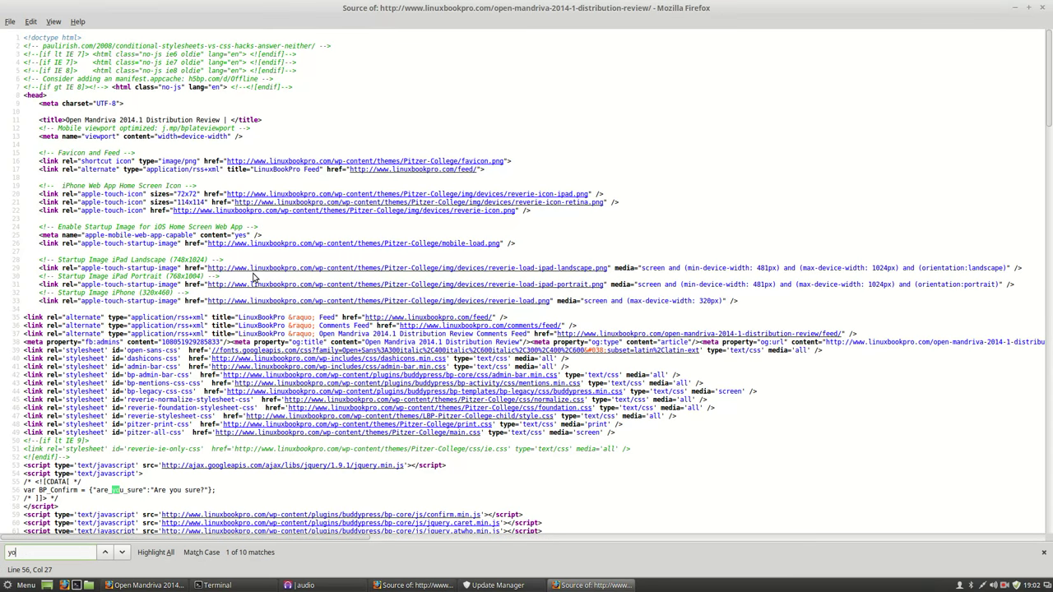
key("BackSpace")
key("BackSpace")
type("iframe")
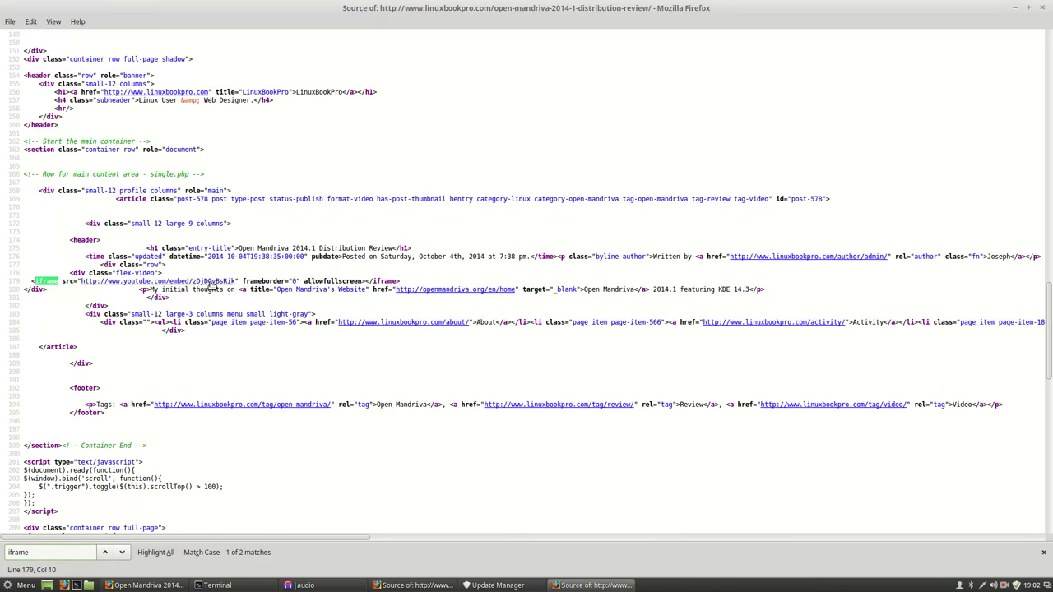
left_click(218, 272)
Return from the page source to the Open Mandriva post's edit page and check its YouTube Video ID field
key("alt+Tab")
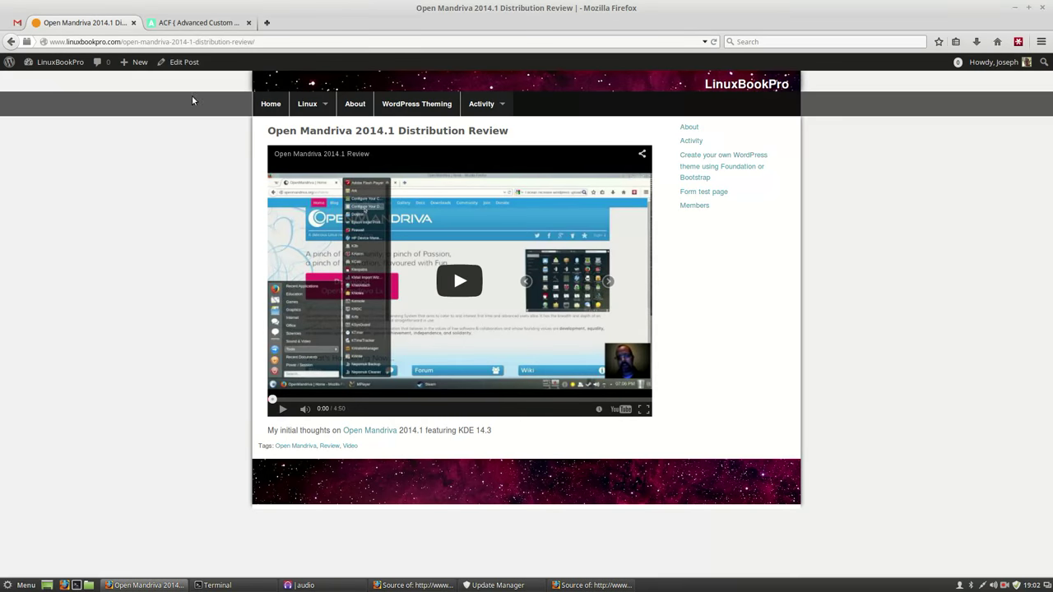
key("F5")
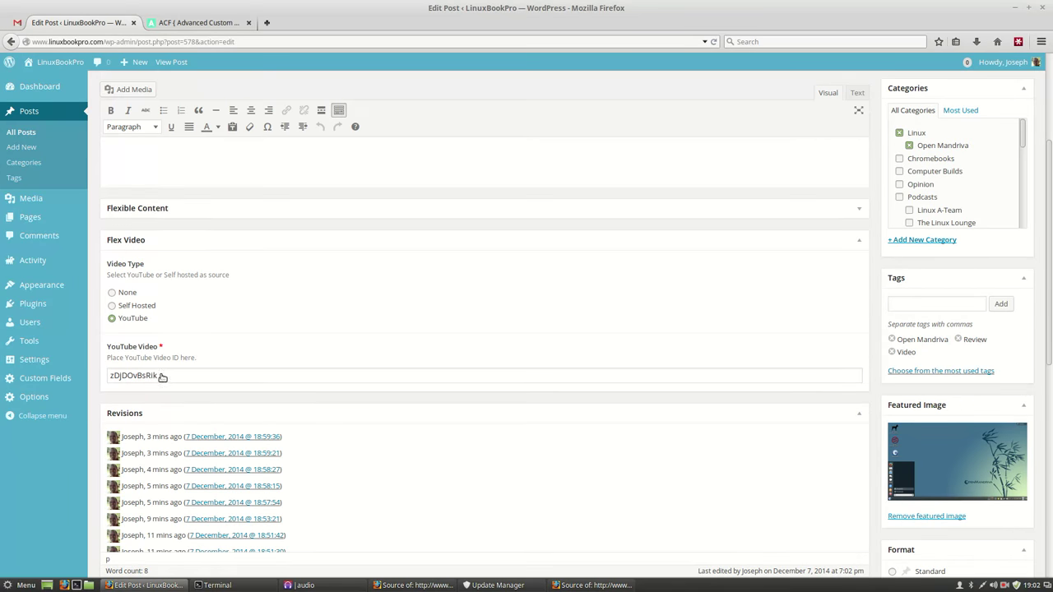
left_click(165, 399)
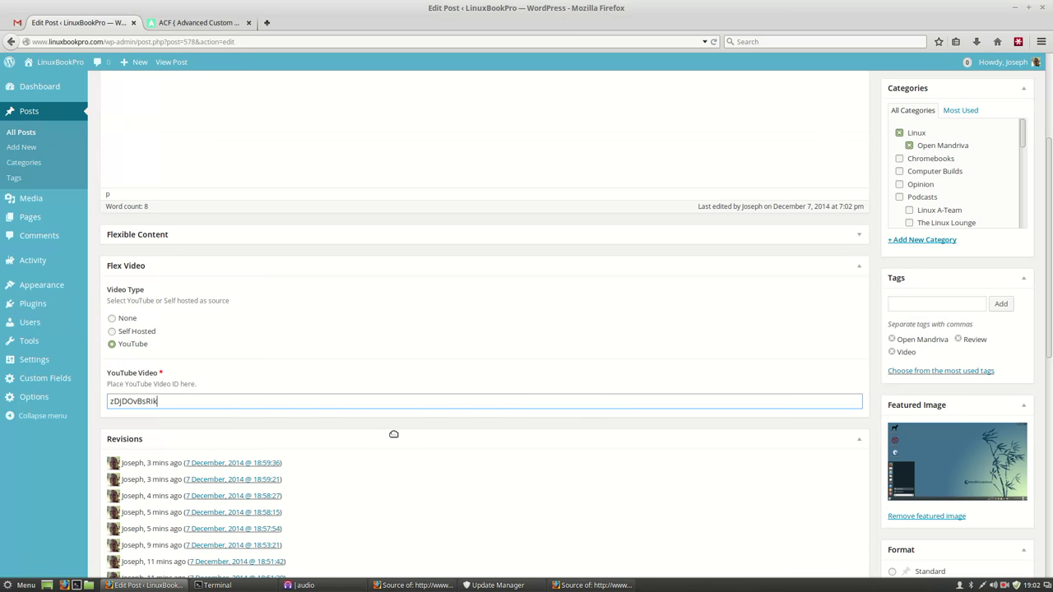
scroll(393, 436, "down", 1)
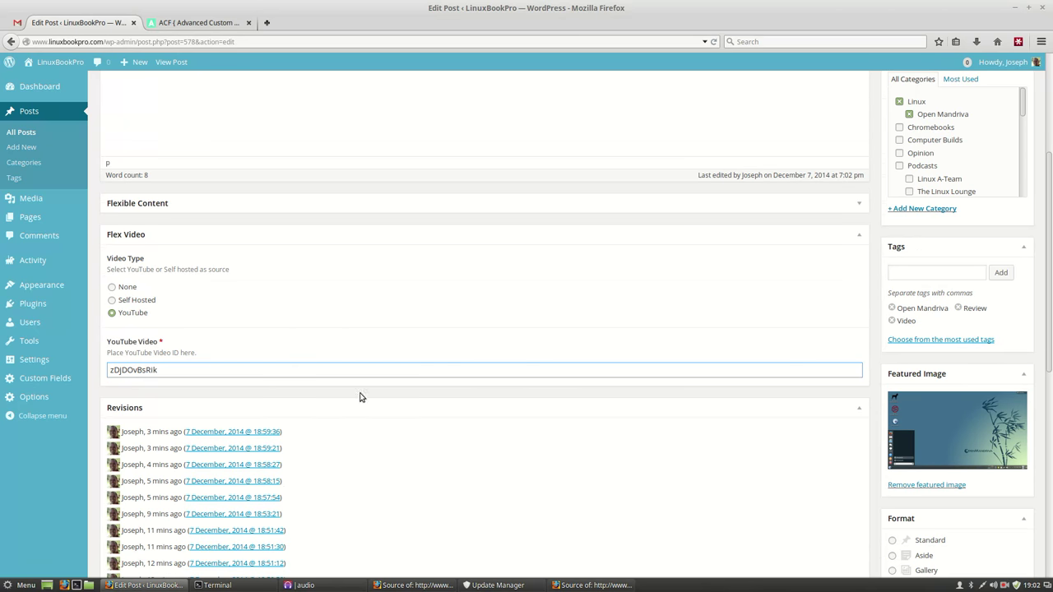
Switch to the Advanced Custom Fields website and open its documentation
left_click(182, 22)
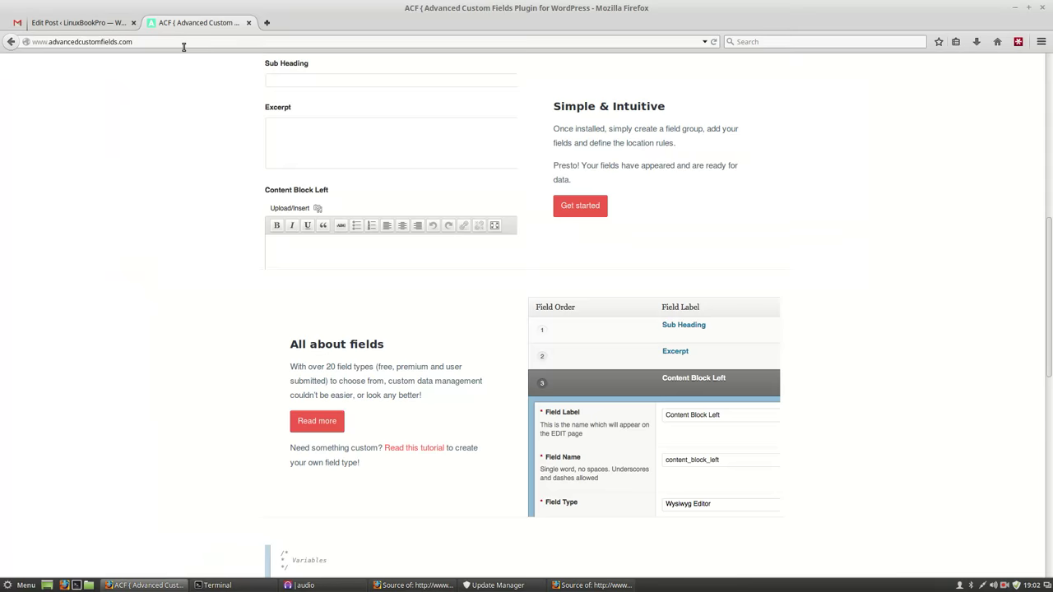
scroll(329, 164, "up", 10)
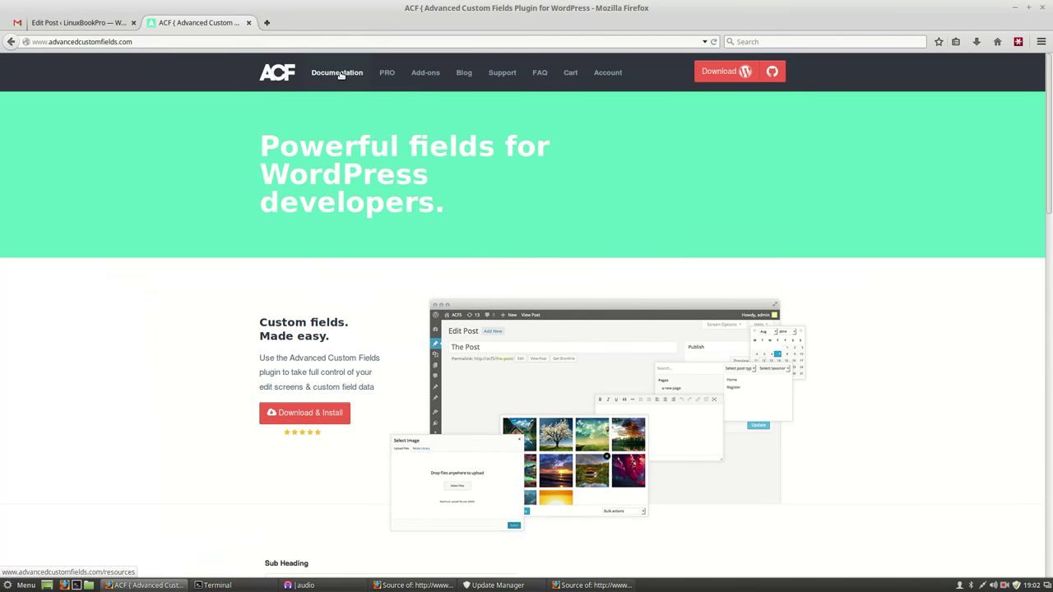
left_click(339, 74)
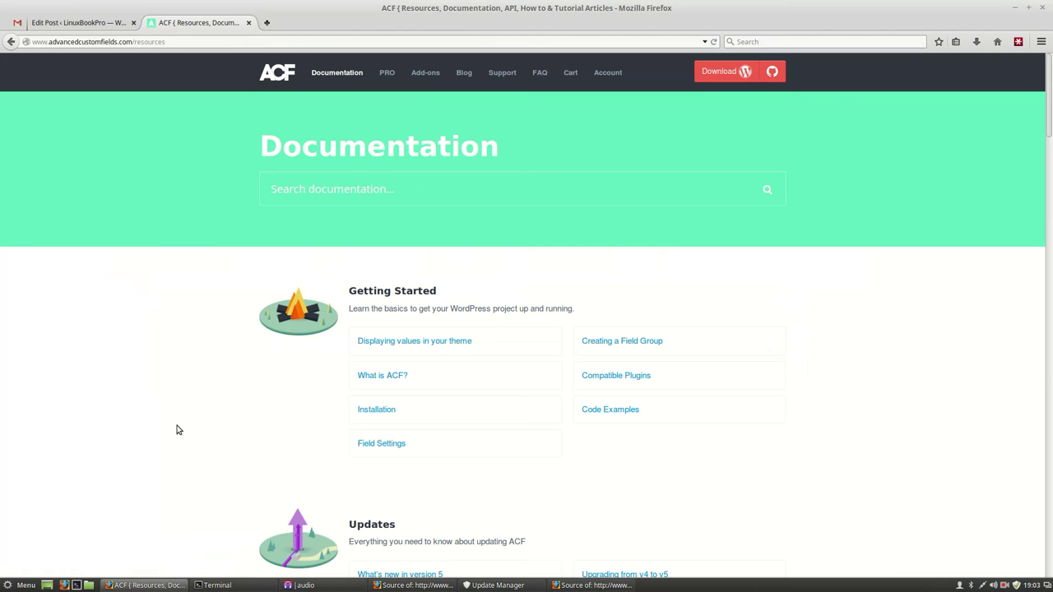
Open the "Displaying values in your theme" article from the Getting Started section and read its basics and usage example
scroll(173, 451, "down", 2)
scroll(177, 329, "up", 2)
scroll(166, 329, "down", 2)
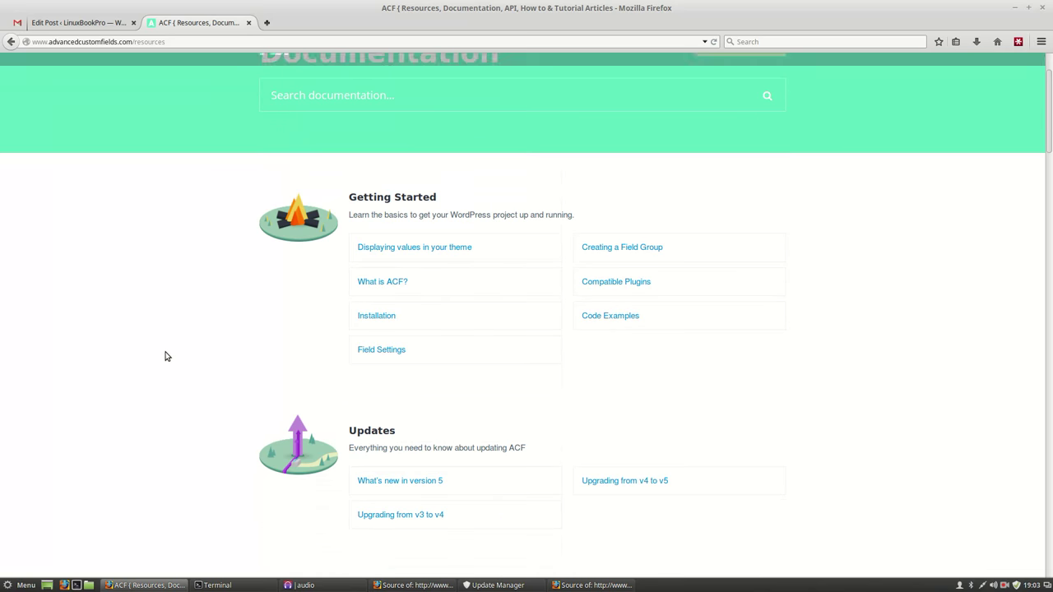
left_click(449, 251)
scroll(255, 316, "down", 10)
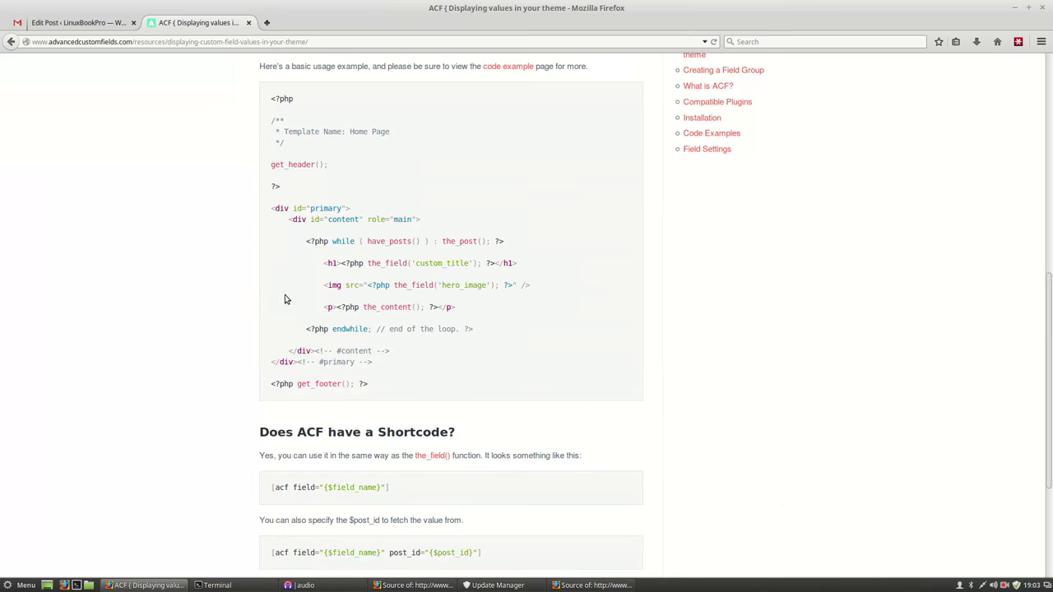
scroll(232, 272, "up", 1)
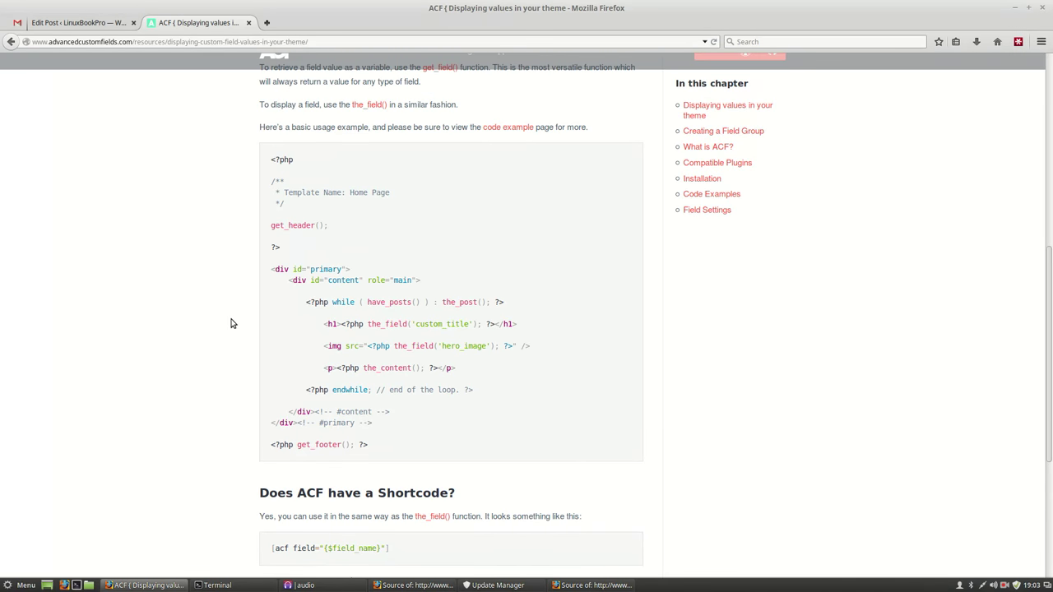
scroll(149, 342, "up", 3)
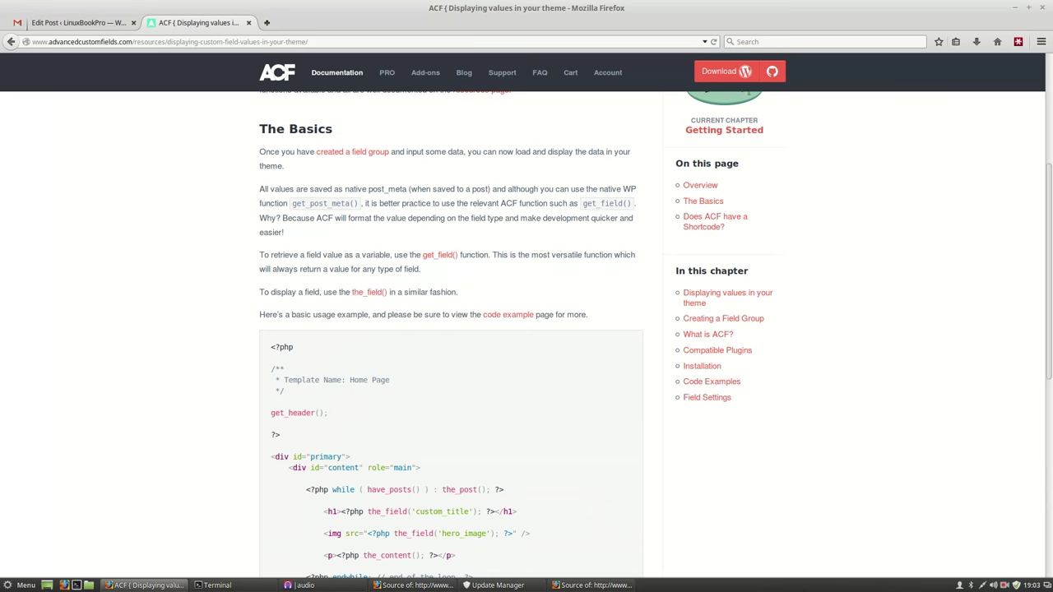
left_click(1007, 586)
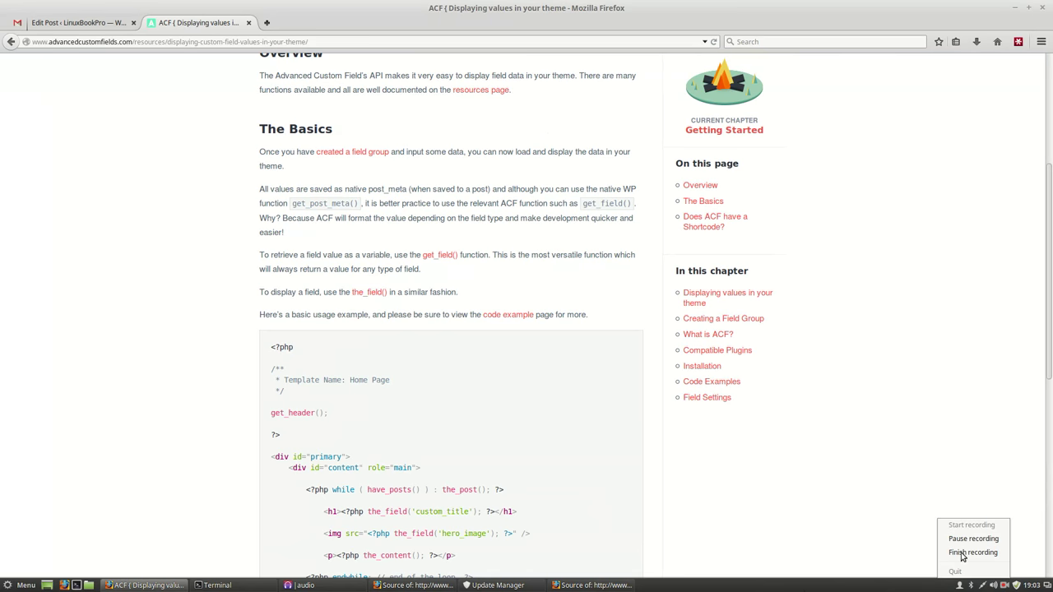